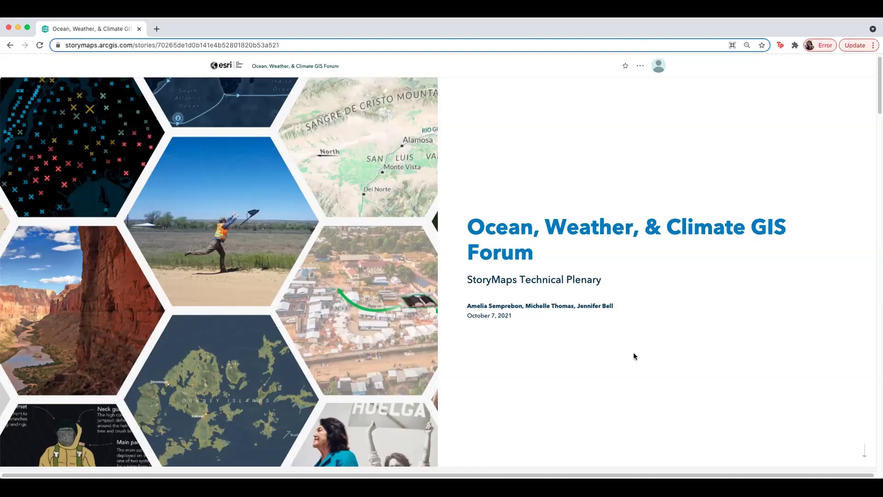
Scroll down from the cover of the Ocean, Weather, & Climate GIS Forum story
scroll(634, 356, "down", 2)
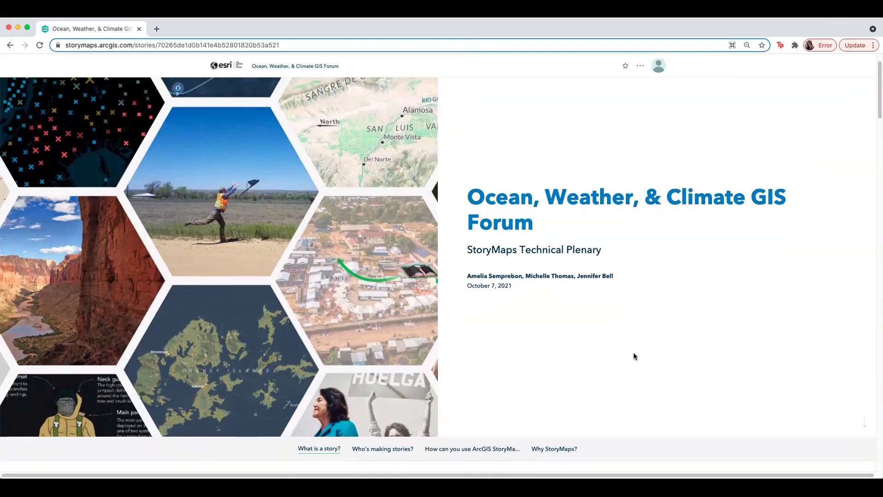
Scroll past the What is a story? media block to the Who's making stories? growth chart
scroll(633, 356, "down", 5)
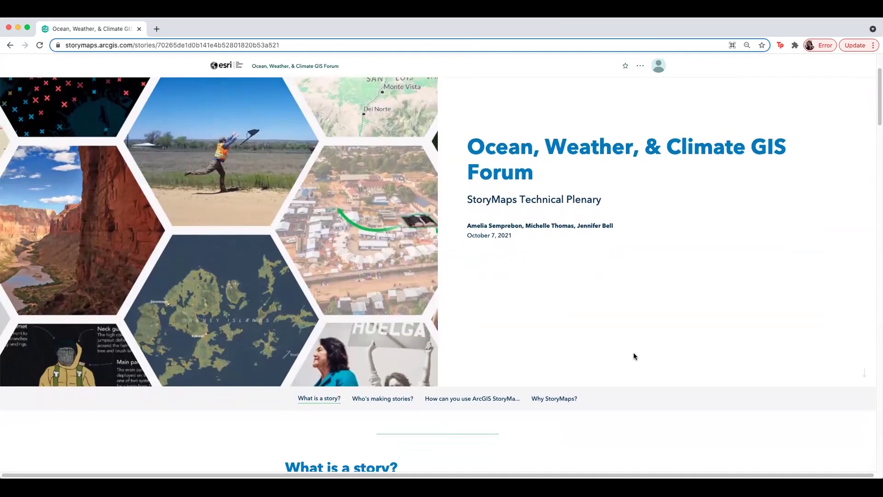
scroll(633, 356, "down", 5)
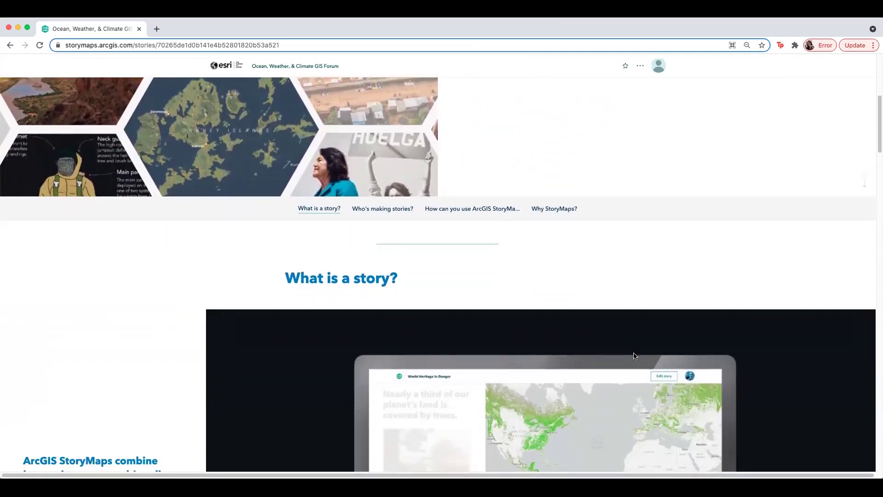
scroll(634, 356, "down", 5)
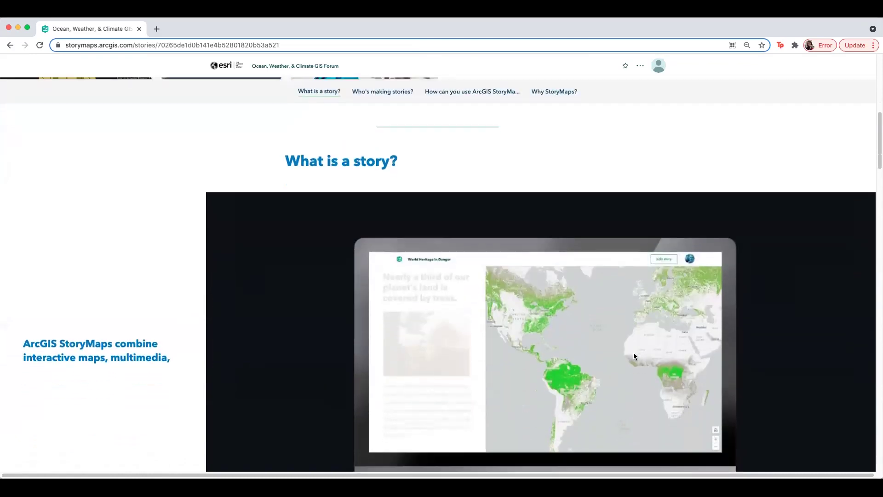
scroll(634, 356, "down", 4)
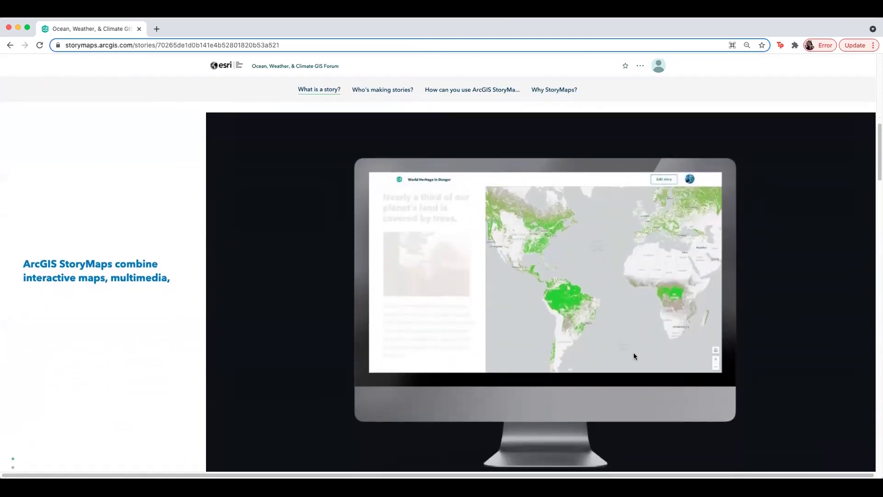
scroll(633, 354, "down", 6)
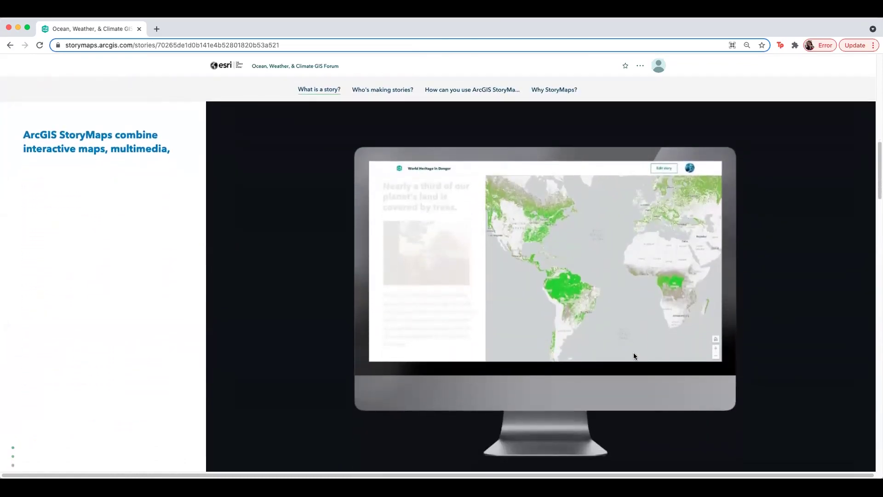
scroll(633, 355, "down", 5)
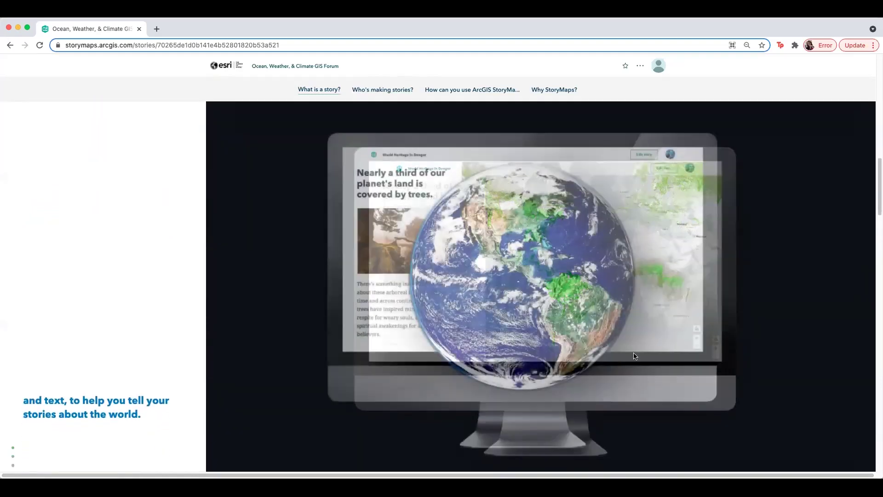
scroll(633, 355, "down", 3)
scroll(634, 356, "down", 2)
scroll(635, 355, "down", 5)
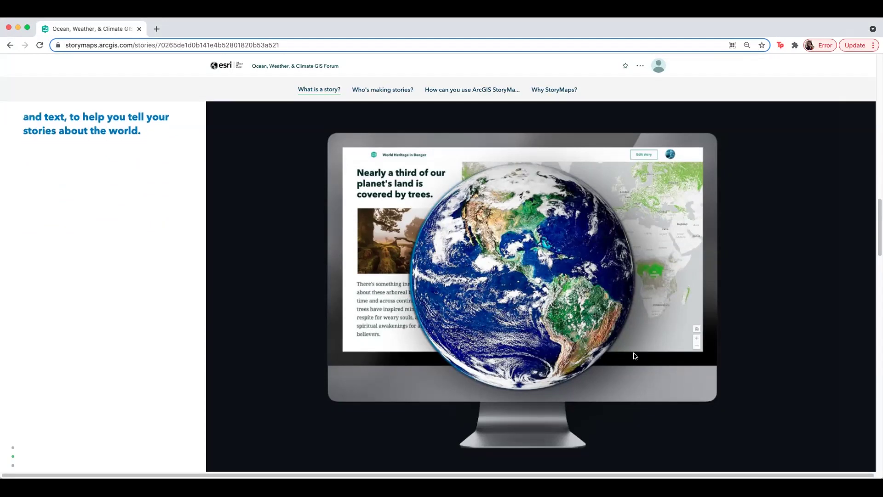
scroll(634, 355, "down", 3)
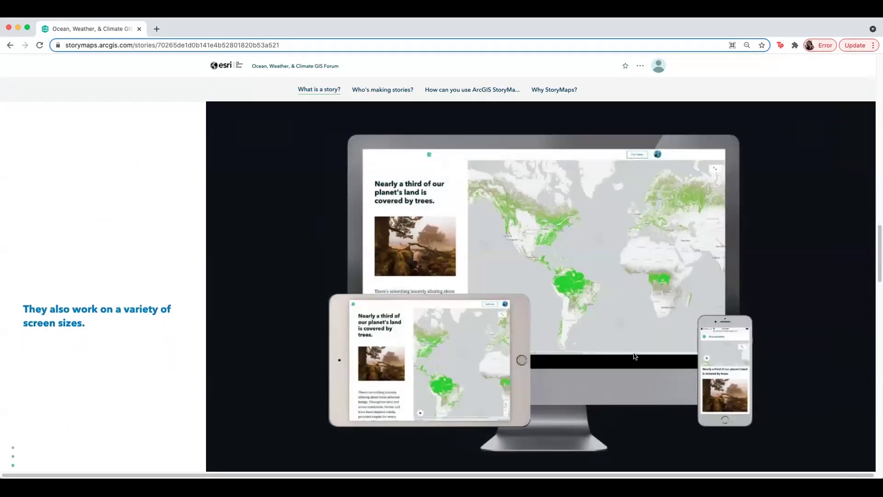
scroll(635, 355, "down", 1)
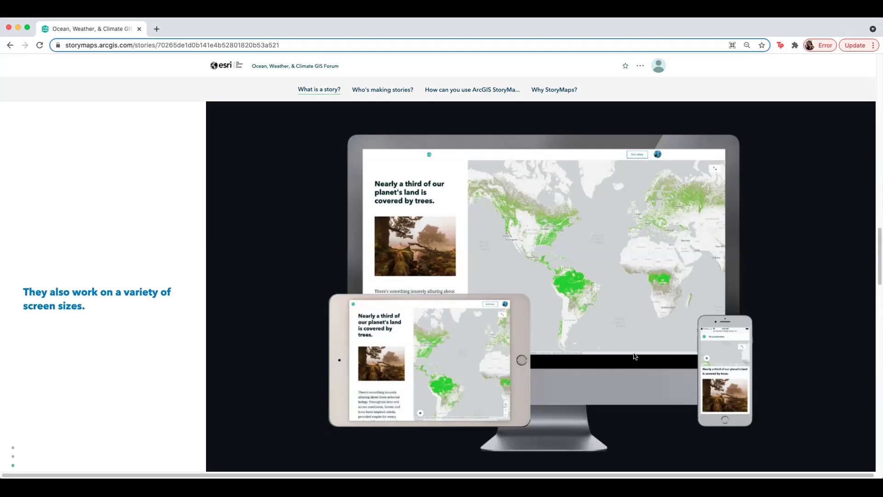
scroll(635, 355, "down", 8)
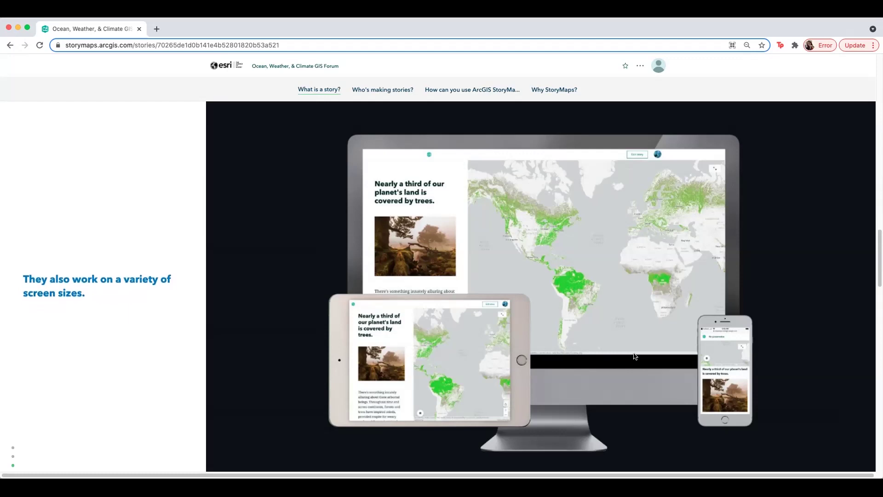
scroll(634, 355, "down", 3)
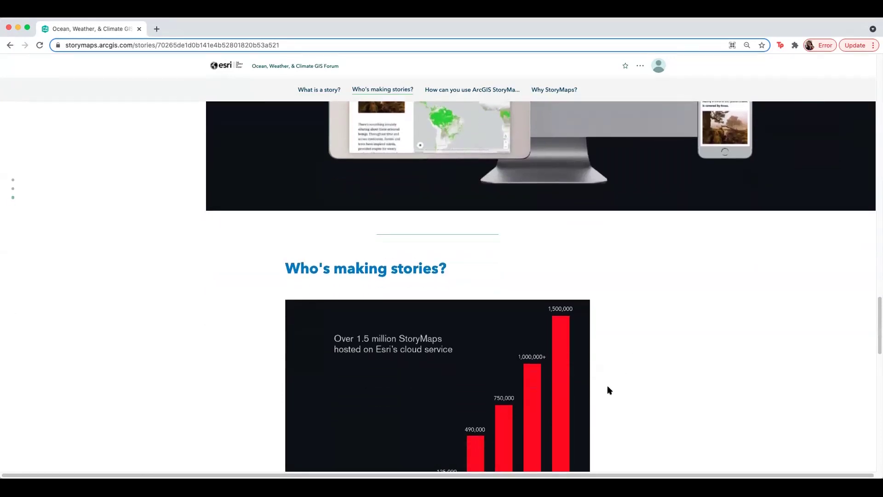
Scroll past the bar chart, Our storytellers list and portrait row to the slideshow section
scroll(607, 389, "down", 5)
scroll(608, 390, "down", 3)
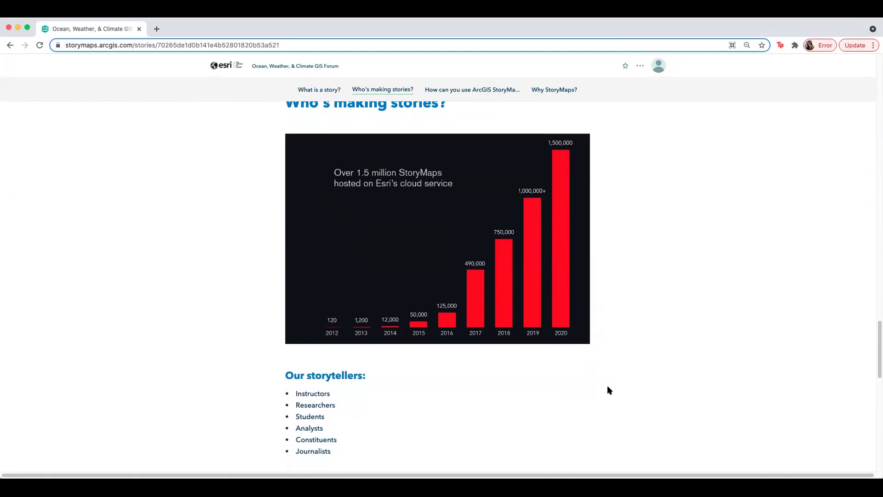
scroll(608, 389, "down", 1)
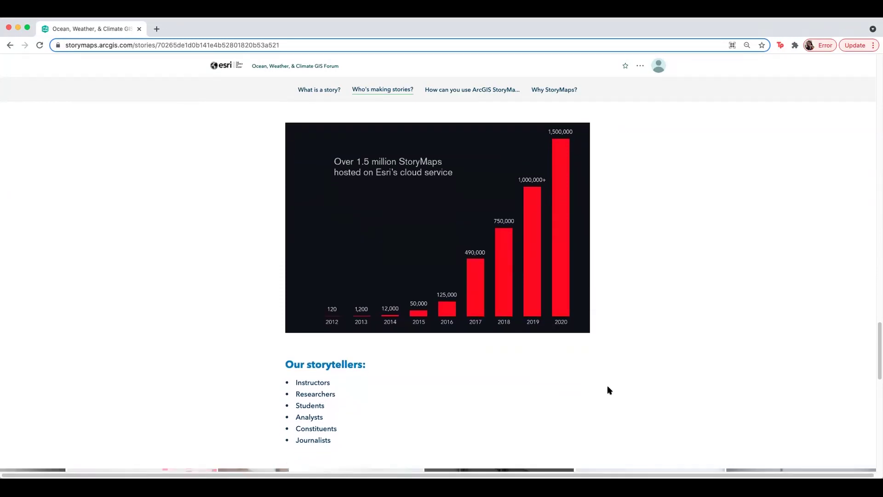
scroll(608, 390, "down", 3)
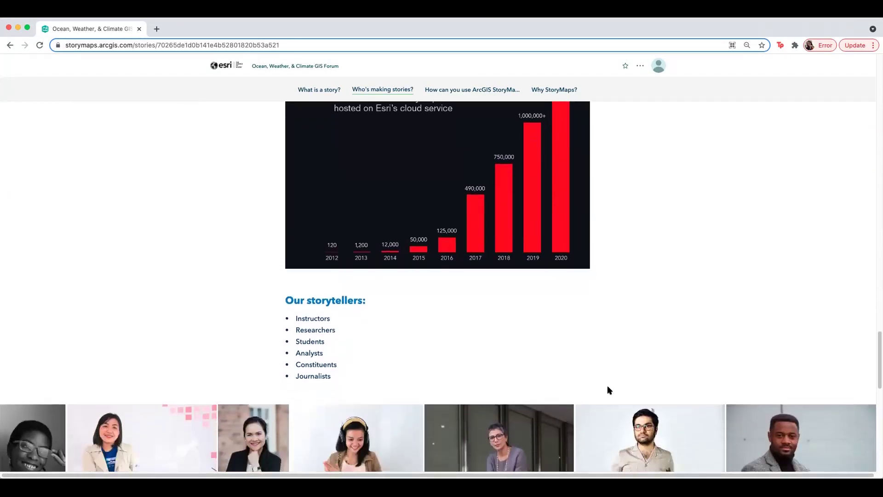
scroll(608, 390, "down", 3)
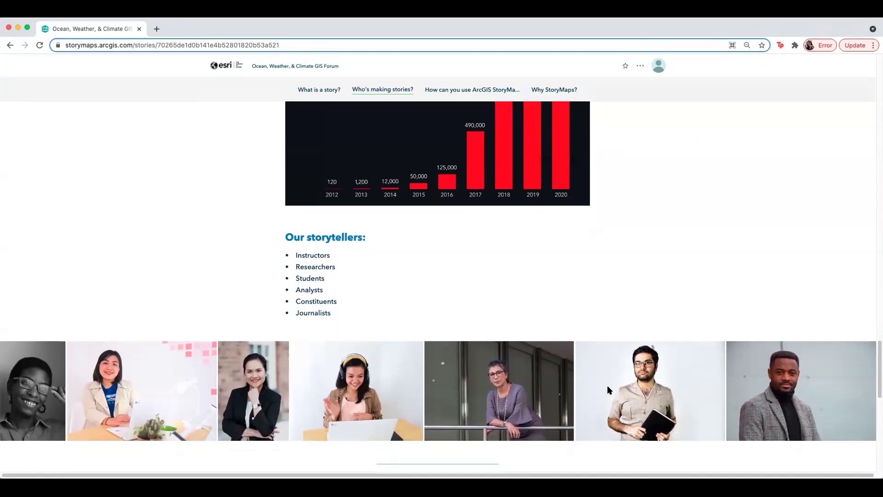
scroll(605, 392, "down", 2)
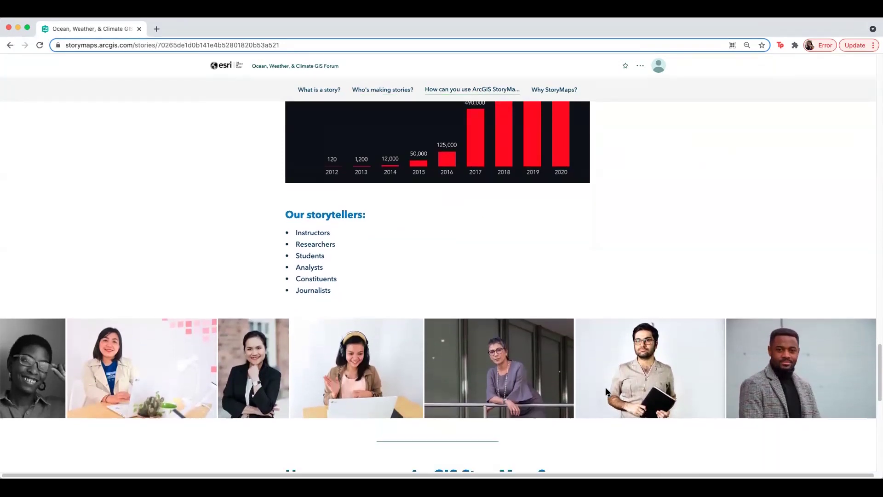
scroll(606, 391, "down", 1)
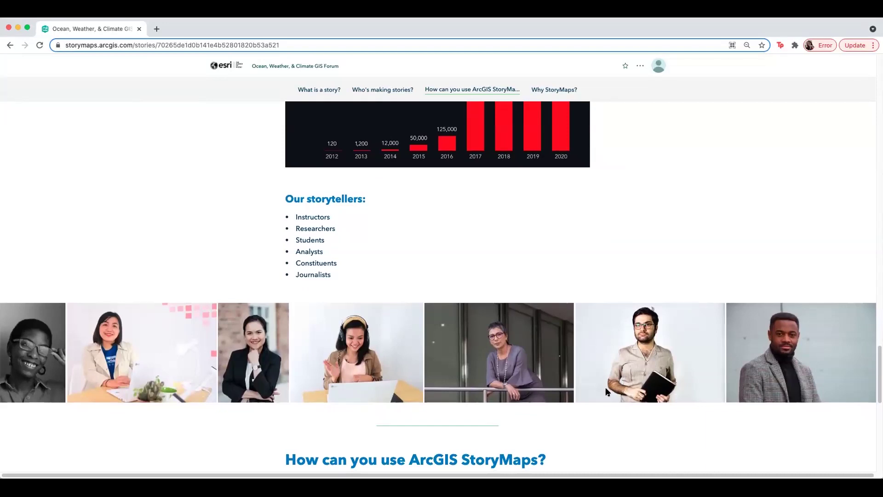
scroll(605, 391, "down", 1)
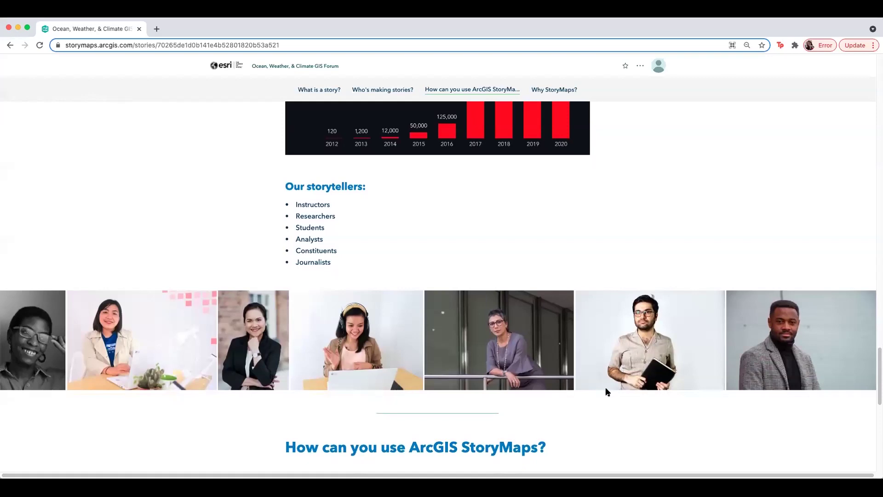
scroll(605, 390, "down", 5)
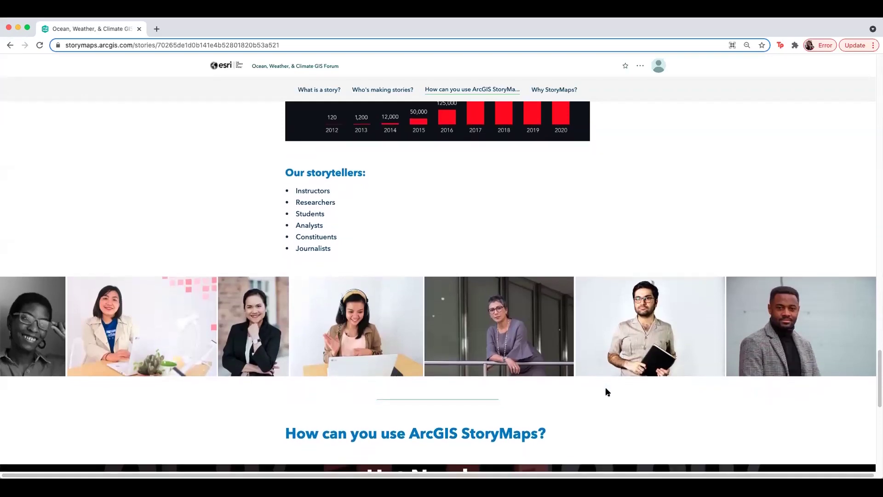
scroll(606, 391, "down", 11)
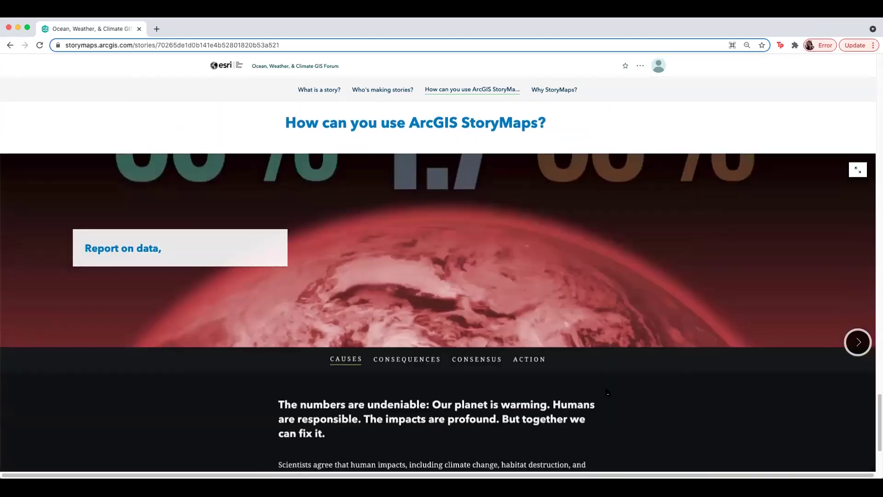
Advance the slideshow through the Tennessee River, crowdsource survey and SDGs Today slides to Hurricane Maria
scroll(847, 294, "down", 6)
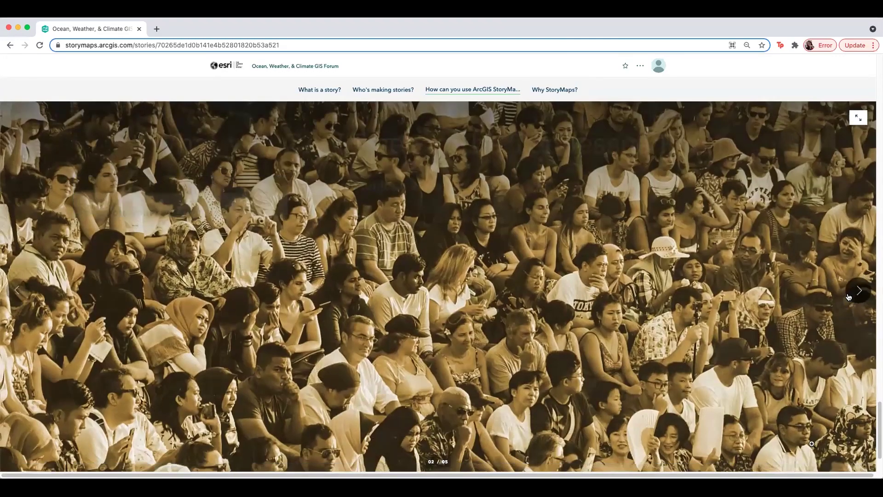
left_click(849, 297)
scroll(850, 295, "down", 5)
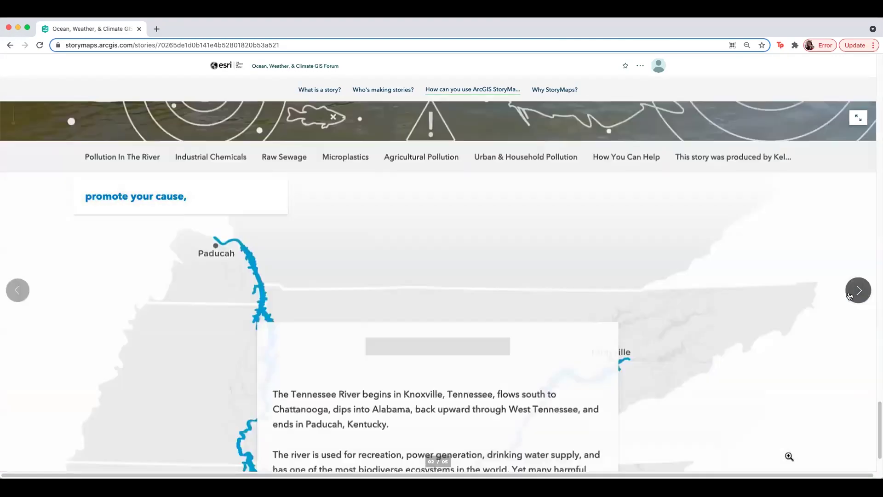
scroll(850, 296, "down", 3)
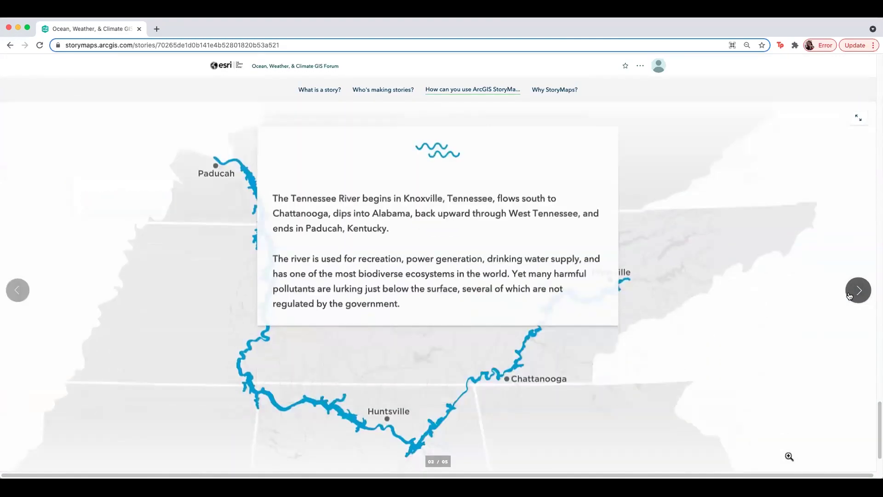
left_click(850, 296)
scroll(849, 296, "down", 4)
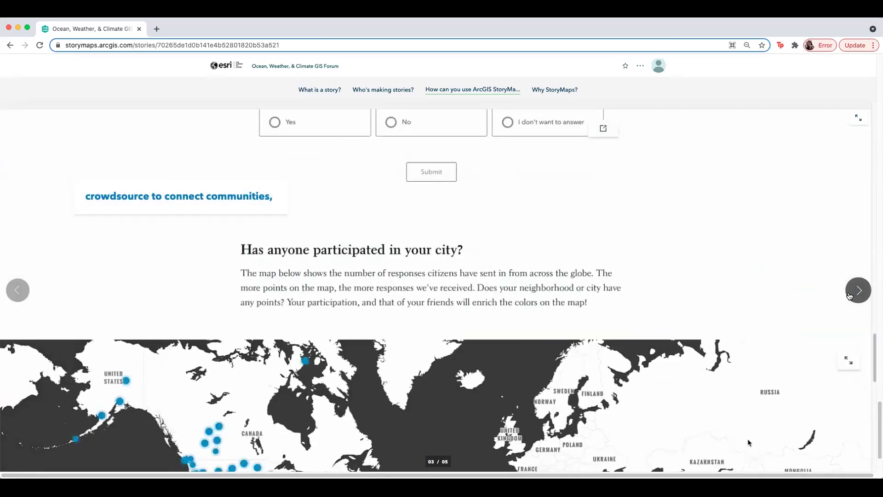
scroll(849, 296, "down", 1)
left_click(849, 296)
scroll(849, 296, "down", 10)
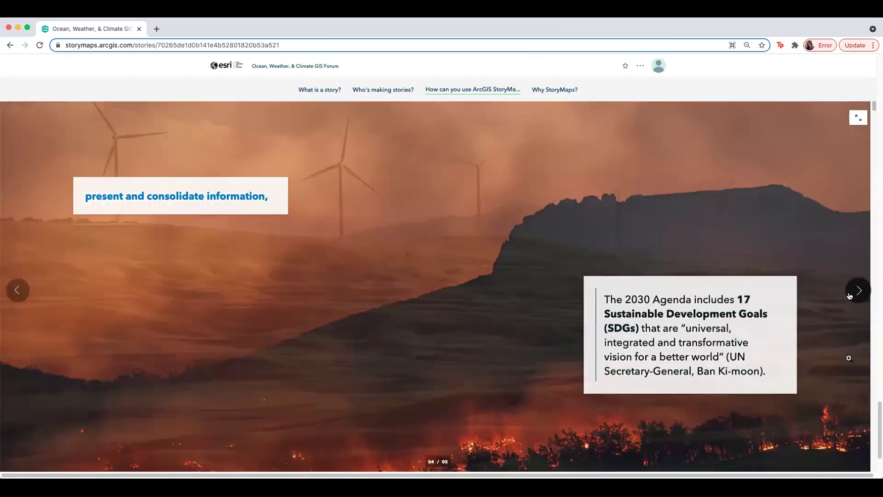
scroll(849, 296, "down", 6)
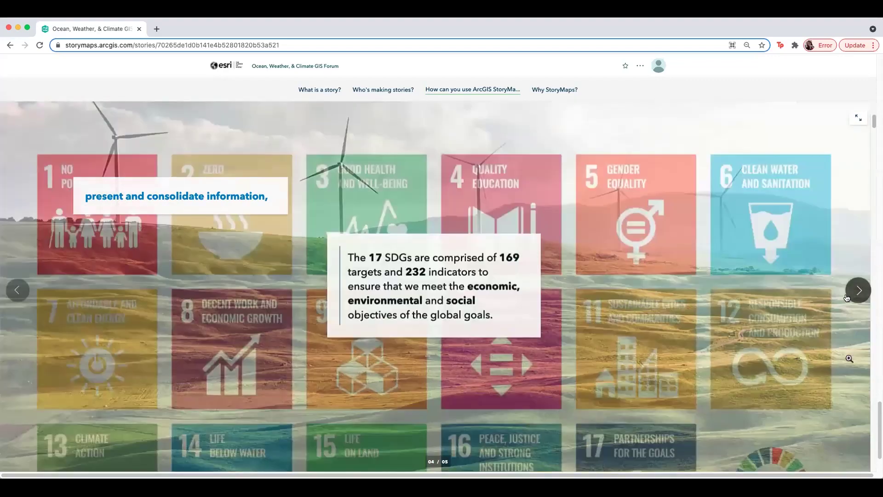
left_click(857, 290)
Scroll through the Hurricane Maria damage text and photo on slide 05/05
scroll(786, 328, "down", 4)
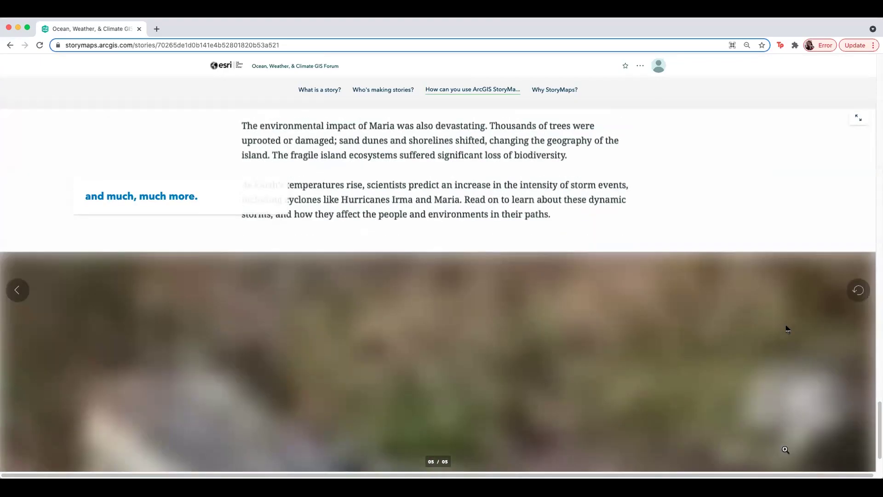
scroll(786, 328, "down", 2)
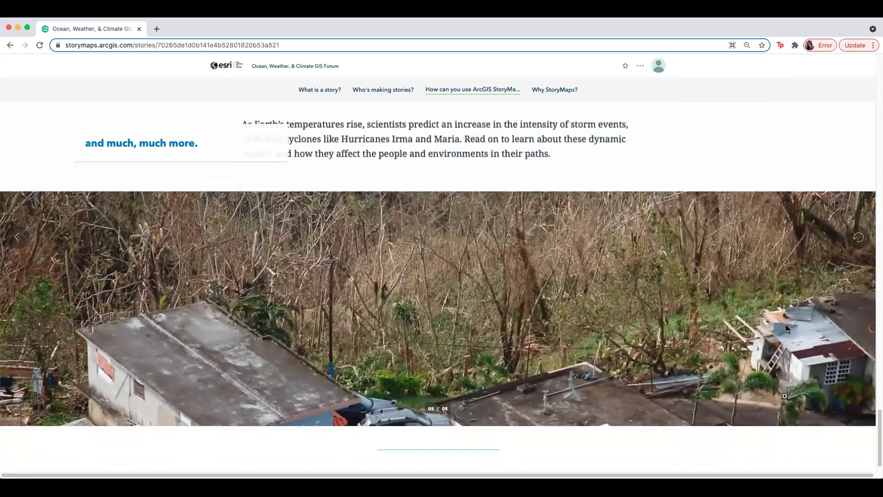
scroll(787, 328, "down", 2)
scroll(787, 329, "down", 15)
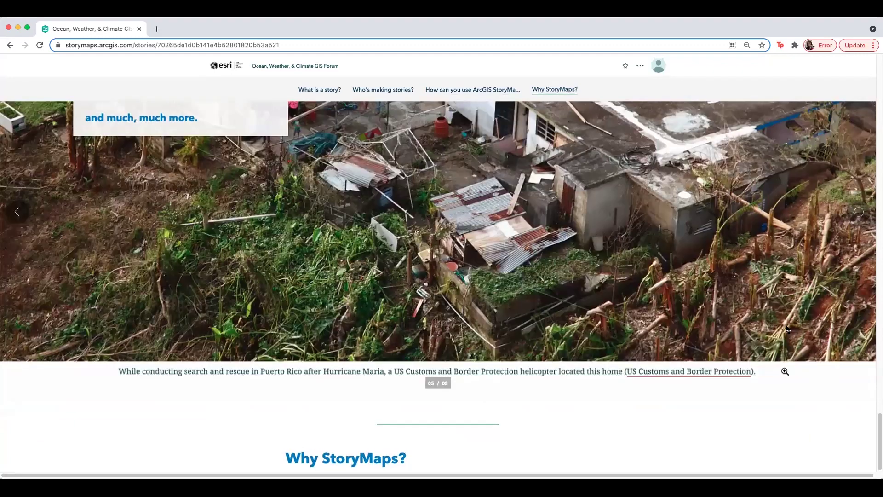
scroll(787, 329, "down", 15)
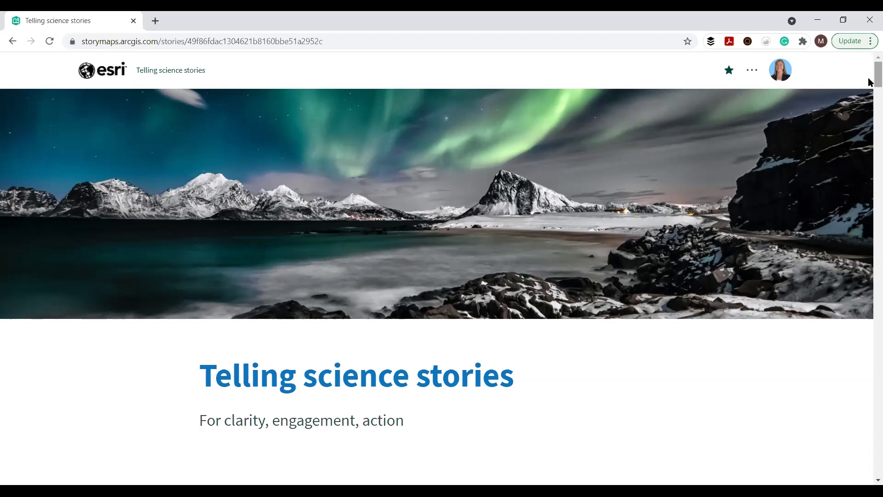
Drag the page scrollbar down to reveal the How Deep is Challenger Deep? example
left_click_drag(869, 82, 870, 113)
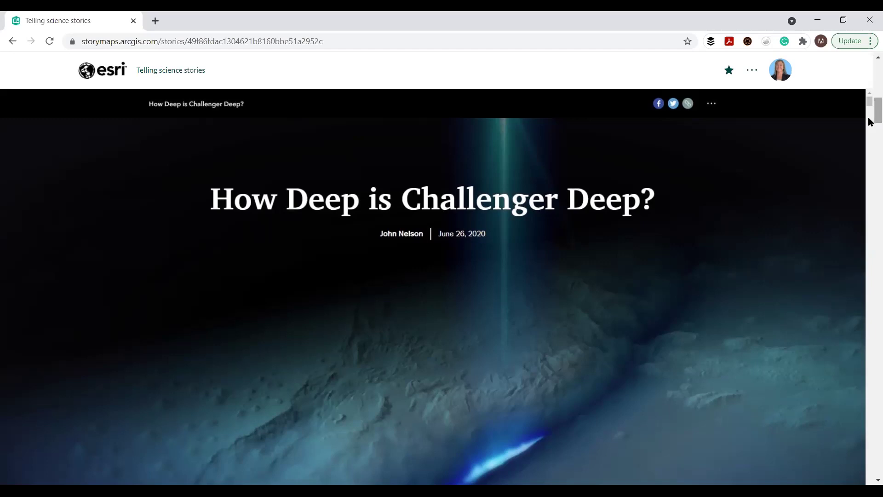
Scroll through the Challenger Deep animation
scroll(868, 131, "down", 5)
scroll(868, 144, "down", 5)
scroll(869, 141, "down", 5)
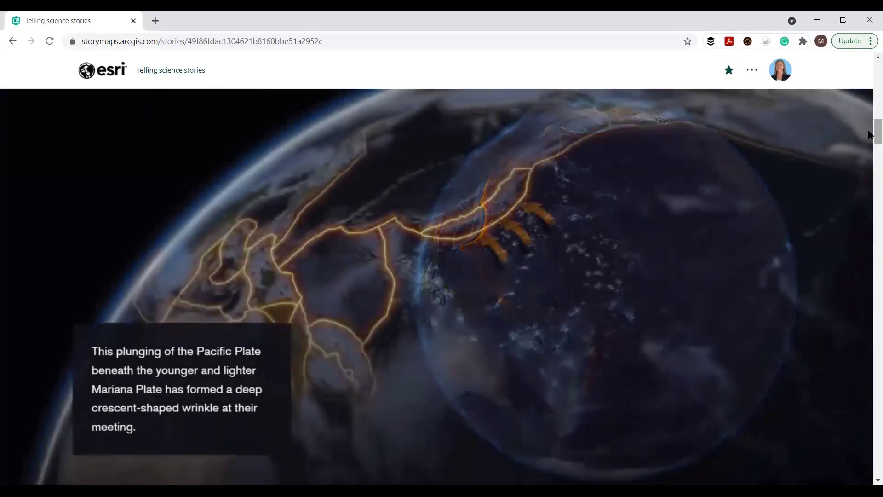
scroll(868, 135, "down", 5)
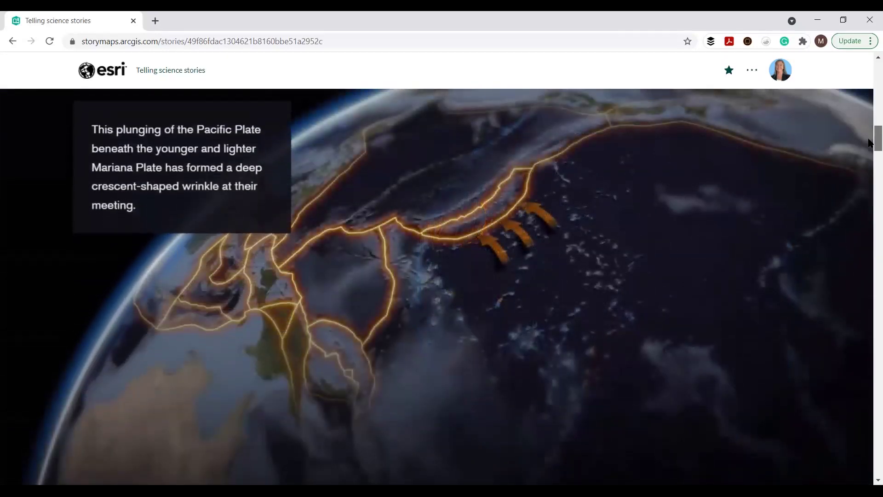
scroll(869, 143, "down", 5)
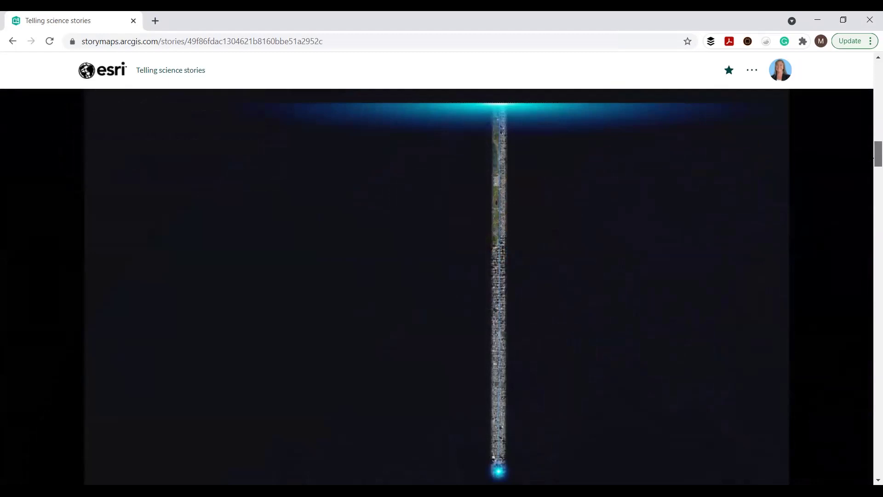
Move past the Deep series cards down to '3. Engage readers' and the Nurdle tracker cover
left_click_drag(873, 158, 871, 177)
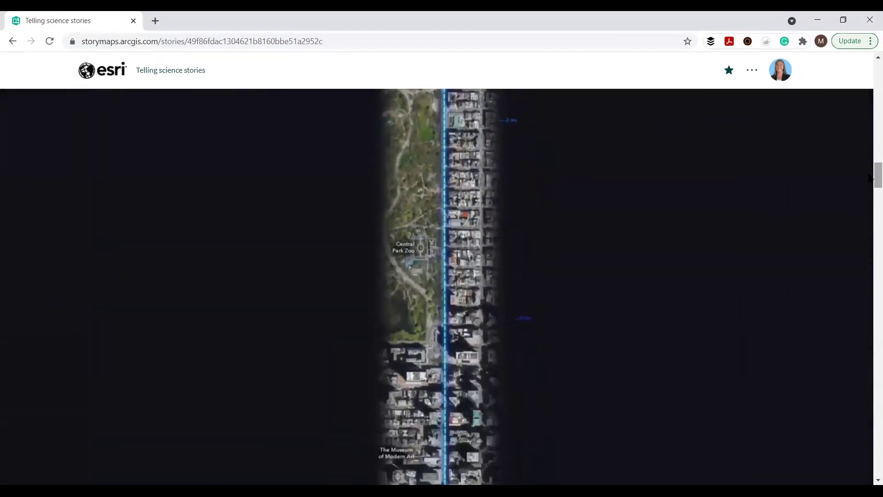
left_click_drag(871, 178, 873, 203)
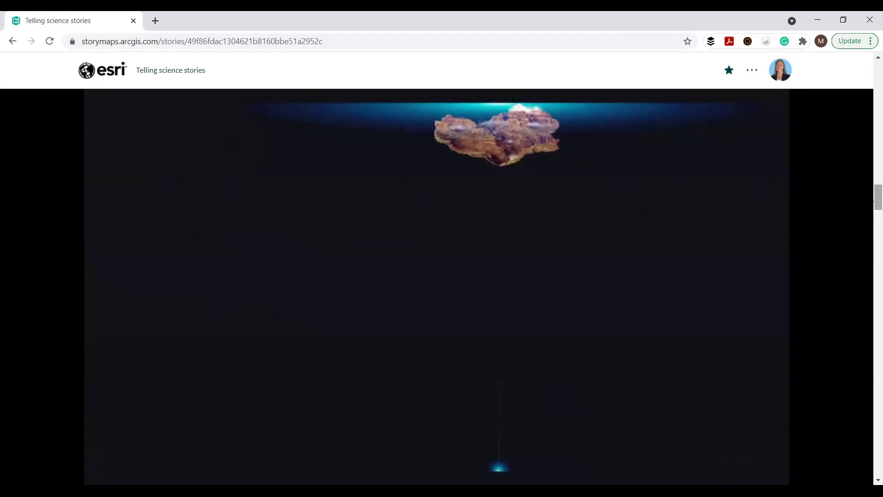
left_click_drag(874, 201, 869, 244)
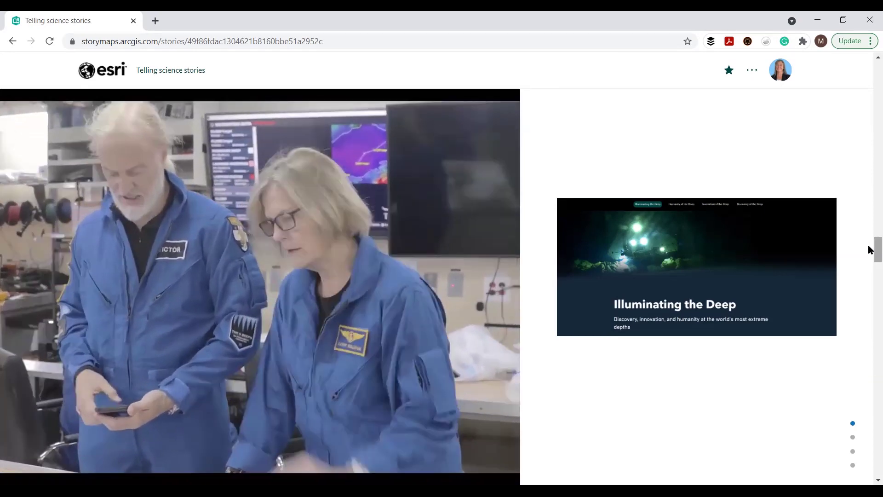
left_click_drag(870, 246, 870, 308)
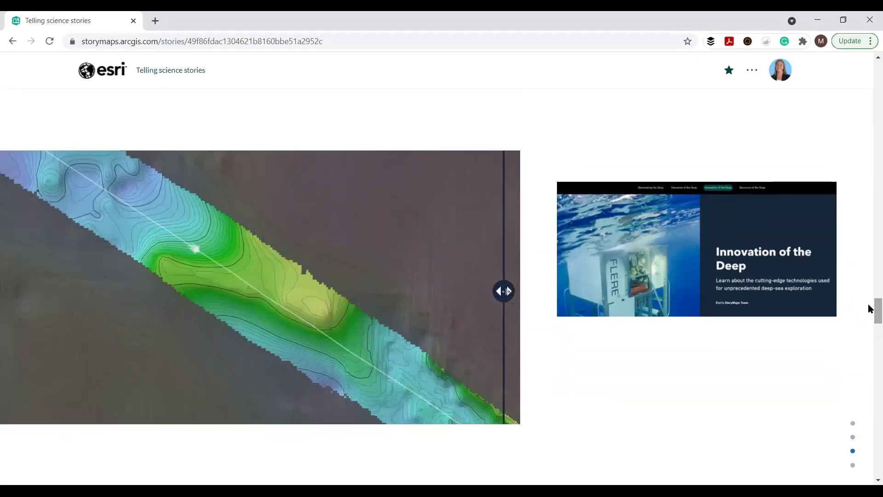
left_click_drag(871, 309, 871, 338)
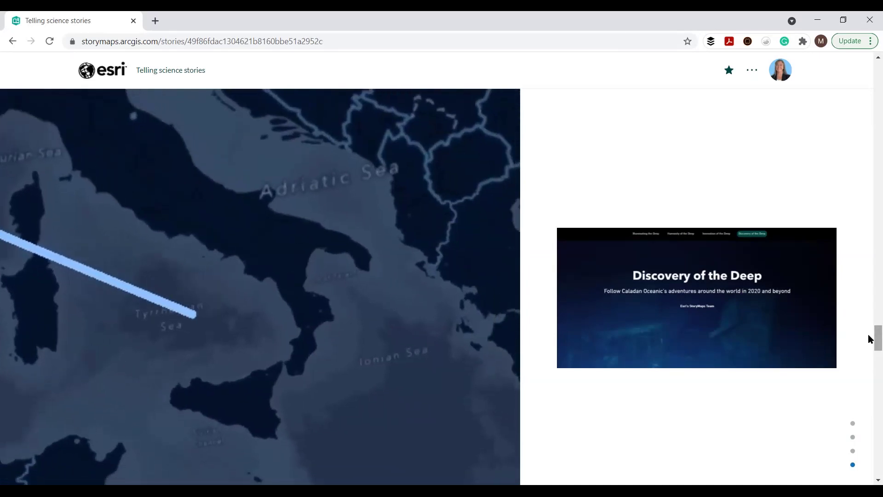
left_click_drag(870, 341, 870, 397)
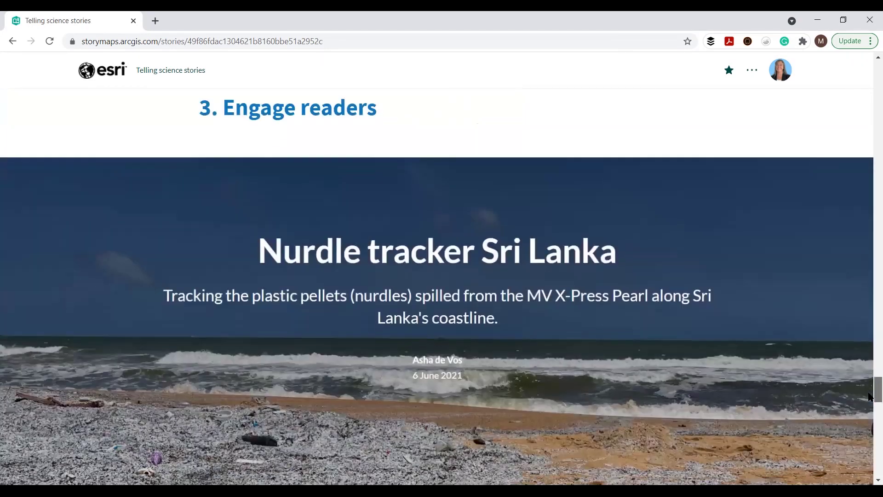
Move down through the Survey123 nurdle survey form toward the sightings map
scroll(869, 395, "down", 2)
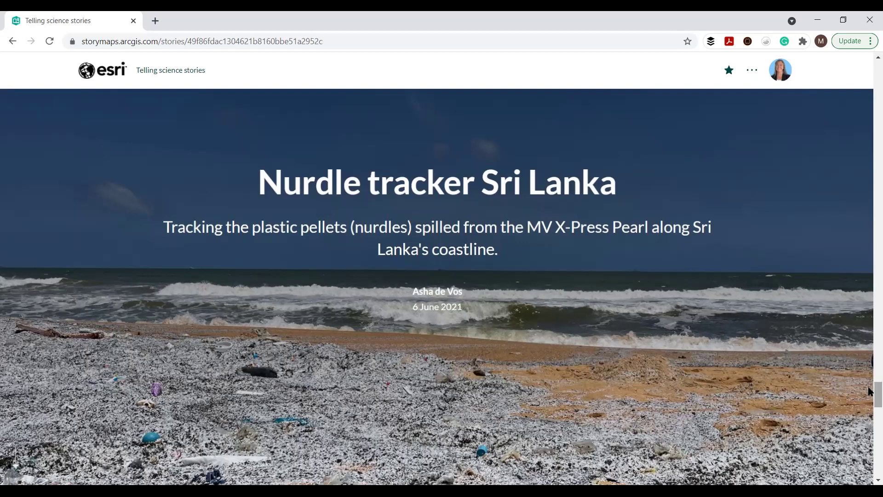
left_click_drag(869, 393, 869, 408)
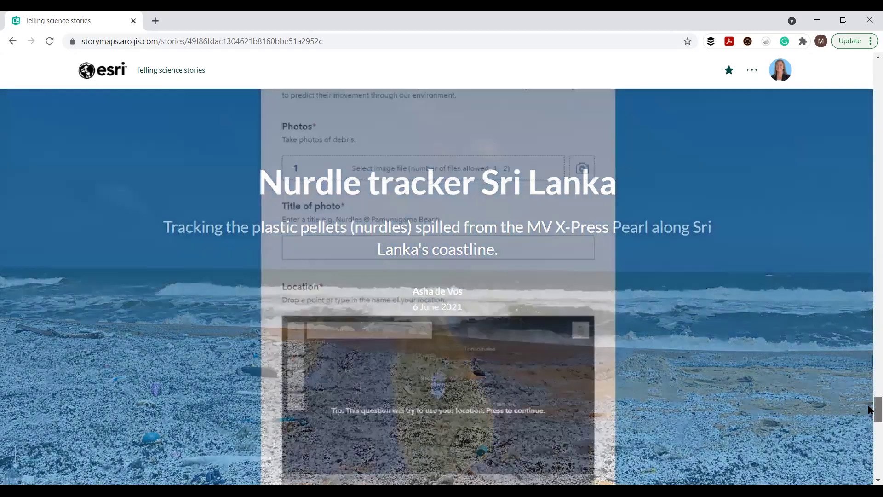
scroll(870, 408, "down", 6)
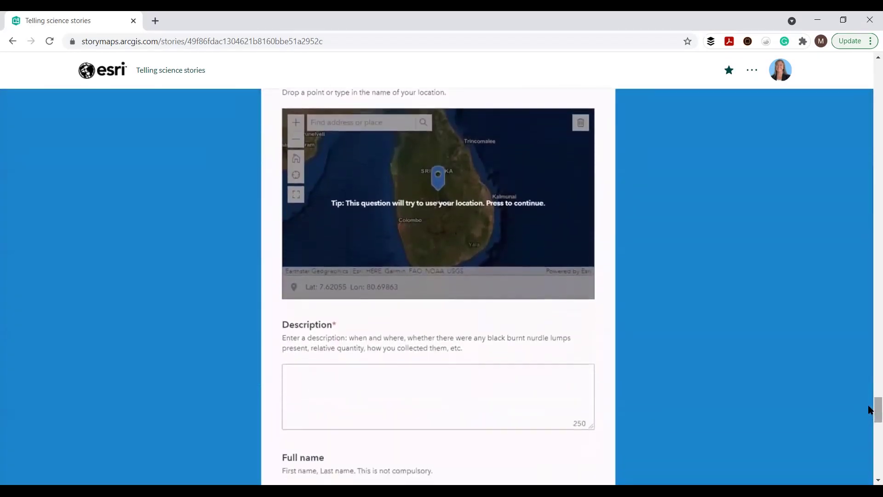
left_click_drag(869, 408, 869, 436)
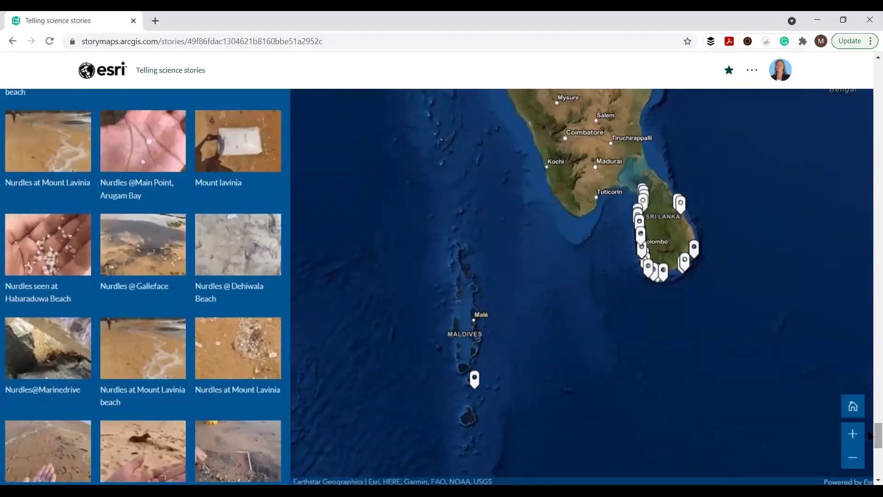
Open the Mount lavinia nurdle sighting details and scroll further down
left_click(249, 157)
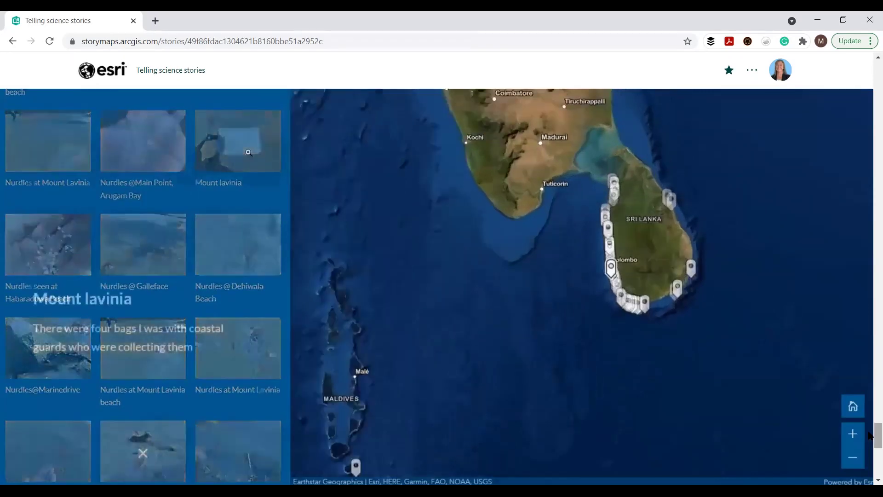
scroll(869, 444, "down", 6)
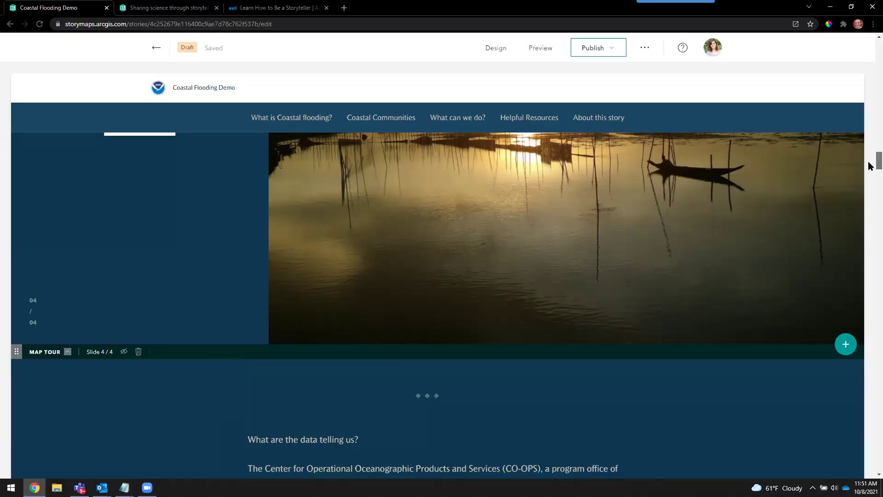
Change the 'What are the data telling us?' line from paragraph to Heading style
scroll(870, 166, "down", 4)
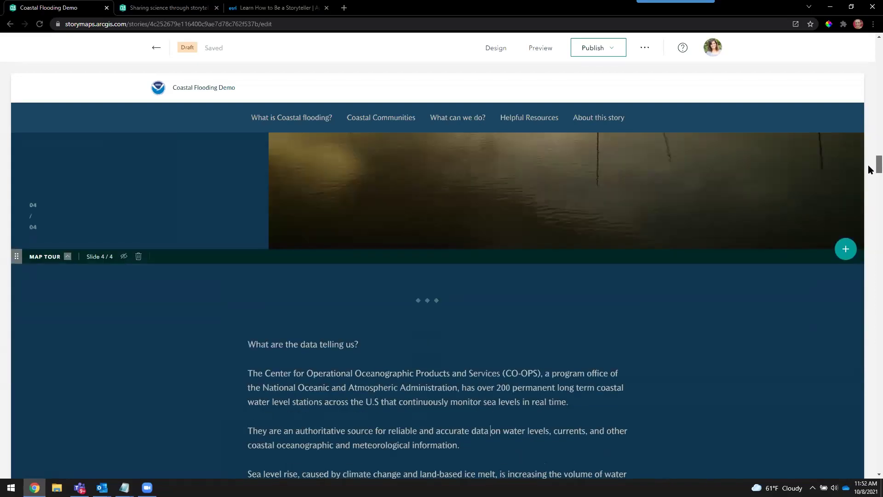
scroll(870, 175, "down", 6)
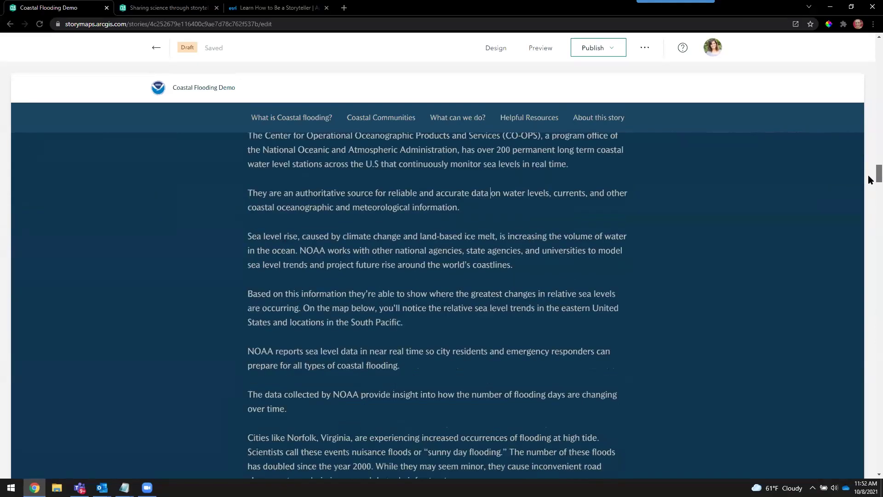
scroll(869, 178, "up", 8)
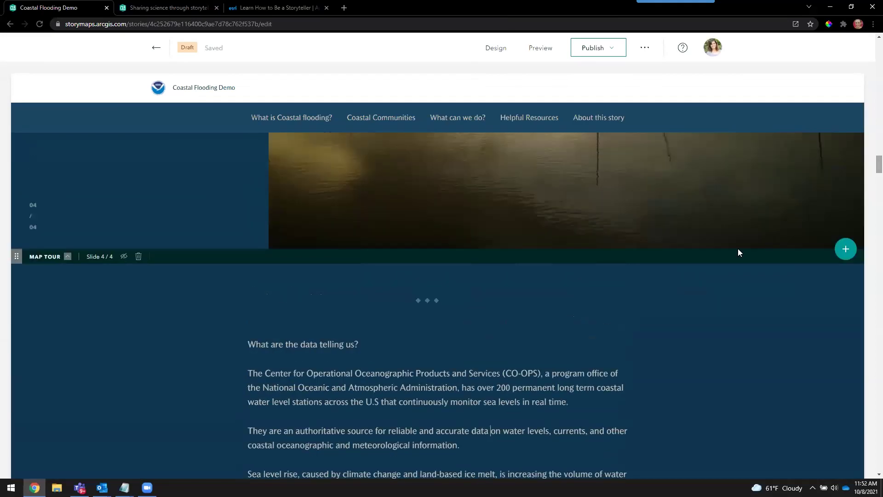
triple_click(285, 344)
left_click(269, 363)
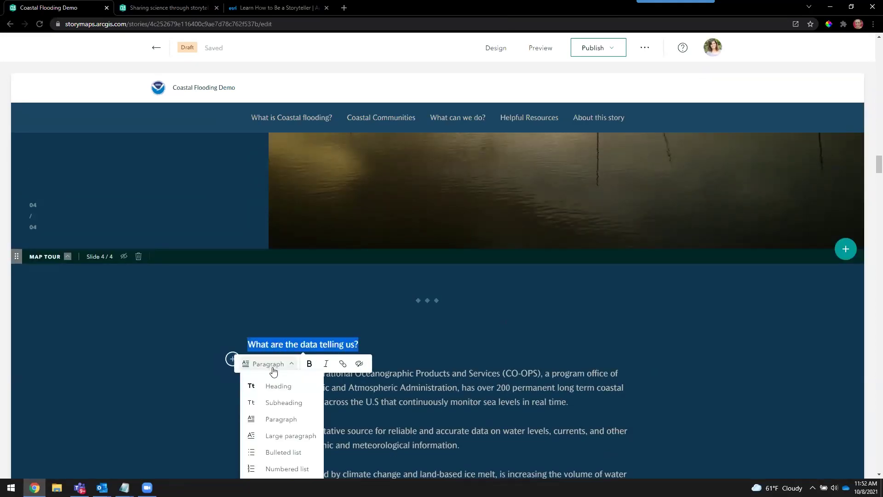
left_click(280, 388)
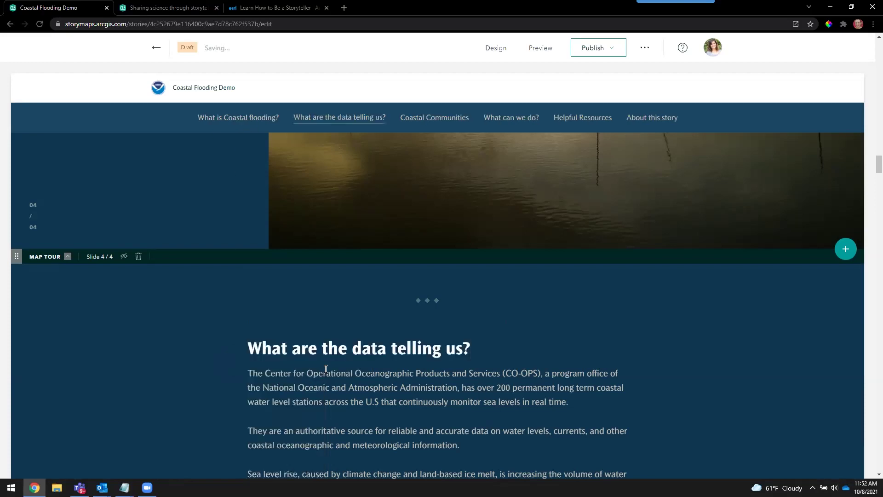
mouse_move(321, 118)
scroll(342, 368, "down", 4)
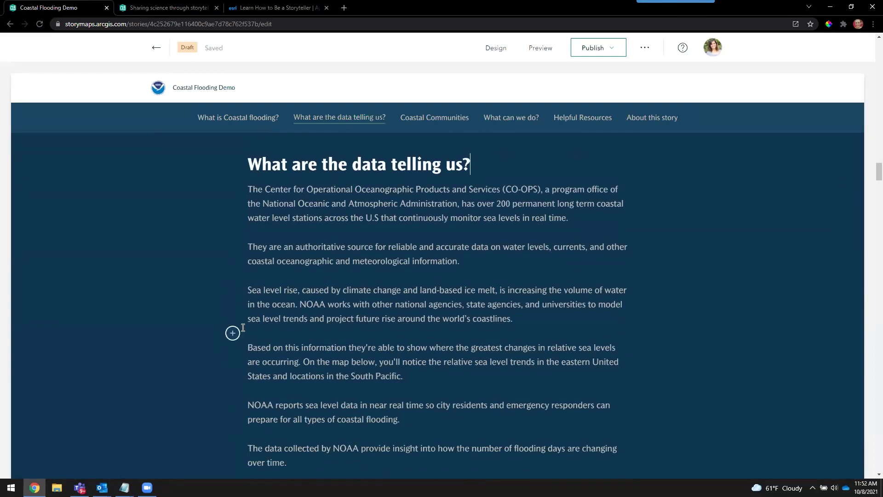
Create an image gallery from the five uploaded flood photos, placing the palm beach photo third
left_click(233, 334)
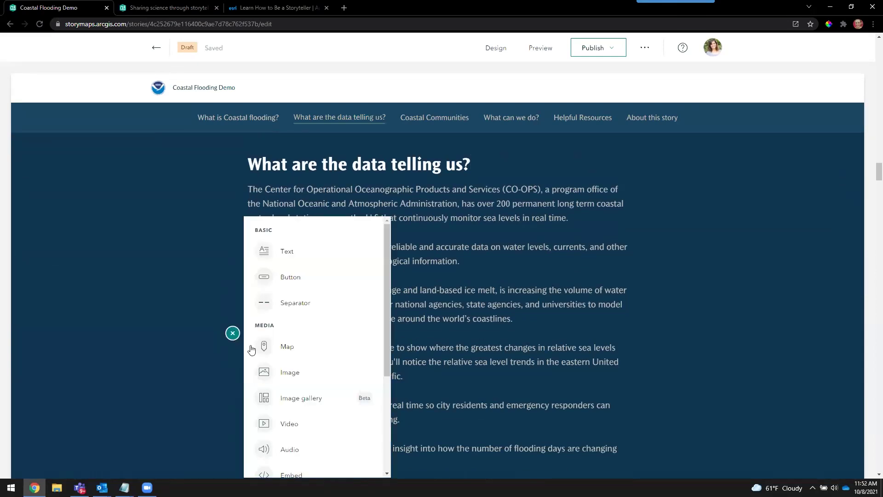
left_click(294, 402)
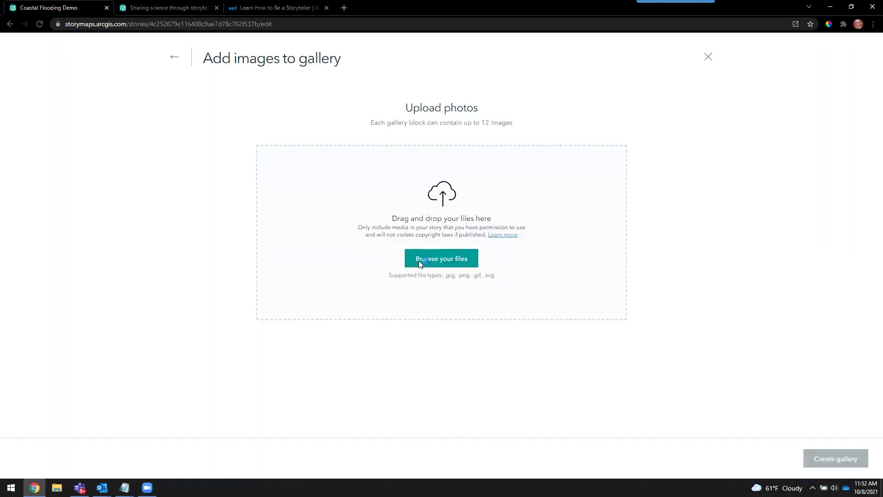
left_click(420, 260)
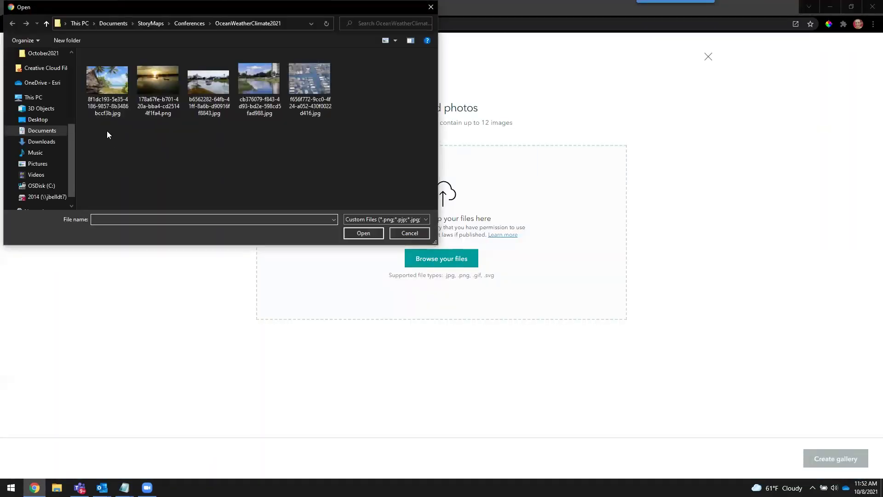
left_click_drag(104, 130, 322, 60)
left_click(364, 233)
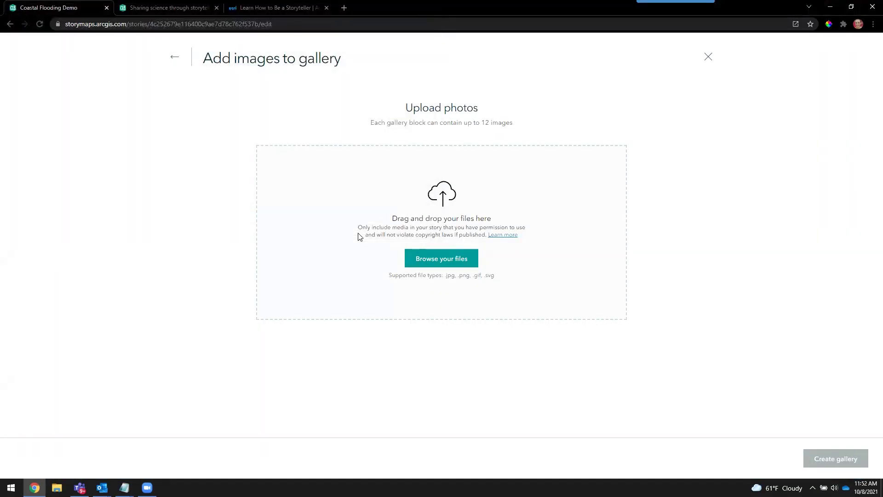
left_click_drag(297, 167, 480, 168)
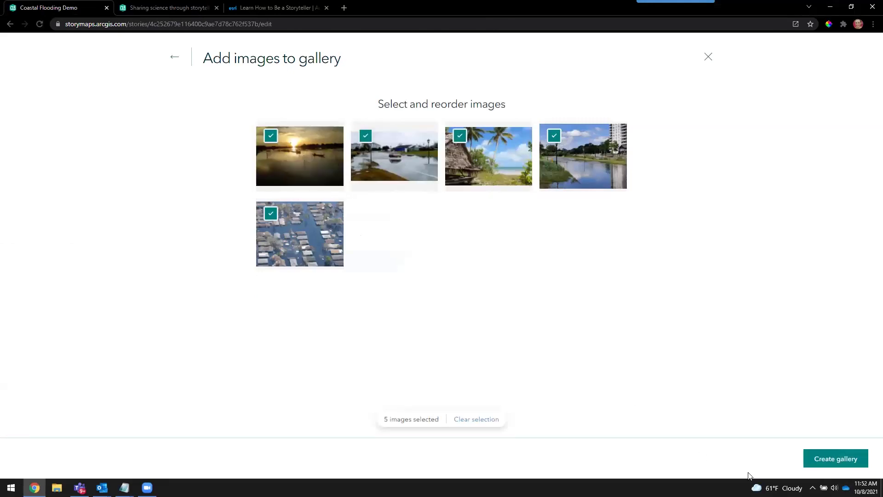
left_click(834, 460)
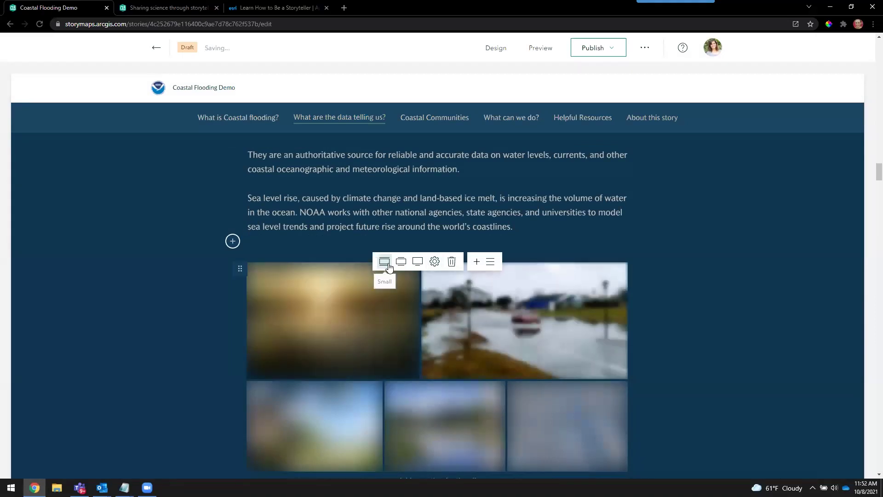
Try the Large gallery size, then return the photo gallery to Small, standard width
left_click(418, 263)
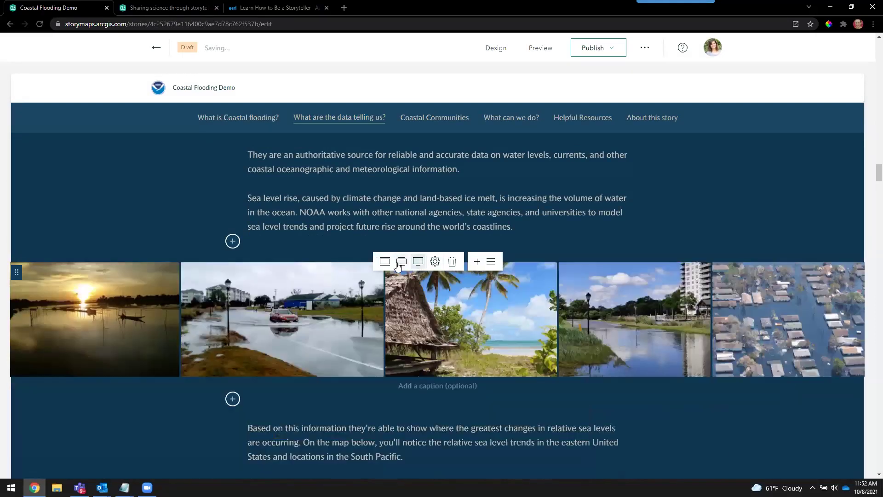
left_click(384, 262)
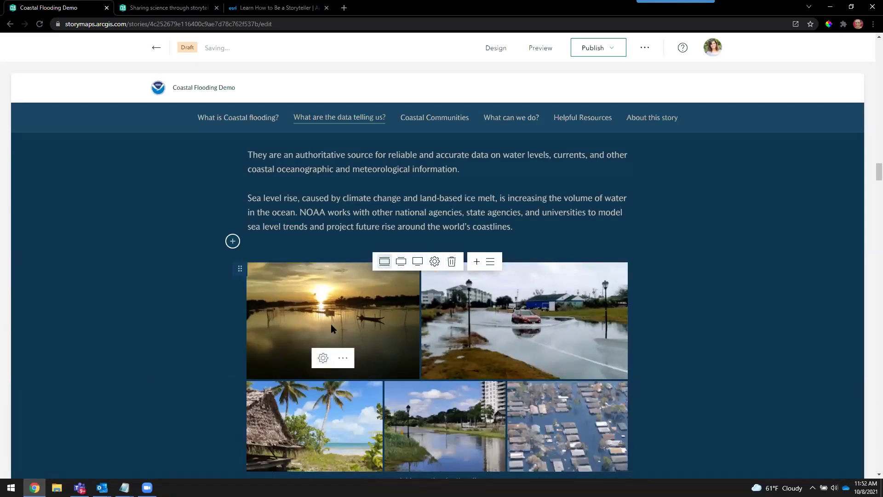
scroll(332, 327, "down", 2)
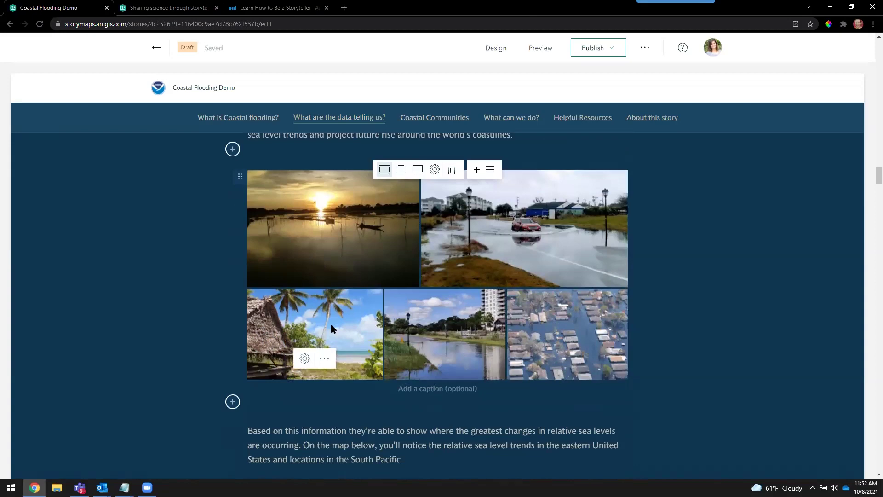
scroll(332, 327, "down", 3)
scroll(332, 326, "down", 2)
Restyle the 'NOAA reports sea level data…' paragraph as a Subheading
triple_click(279, 227)
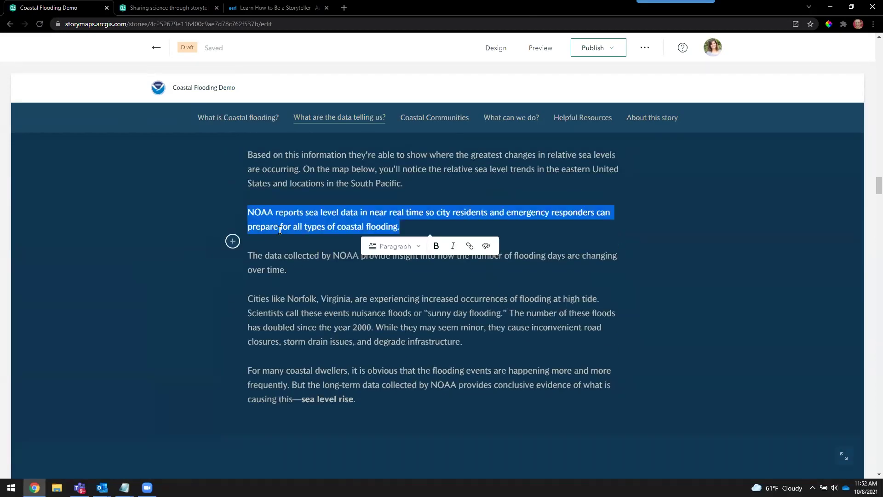
left_click(393, 247)
left_click(402, 282)
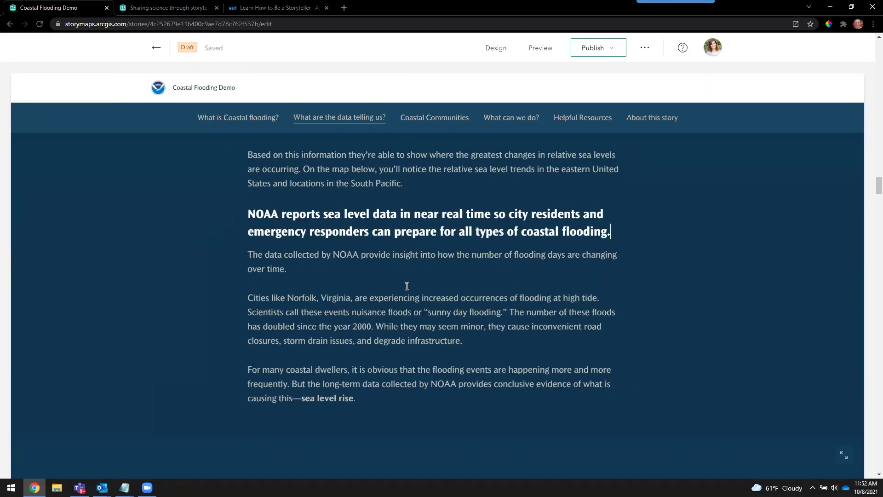
Show the Sea Level Trends map legend and scroll past the high tide flooding chart
scroll(704, 346, "down", 1)
scroll(704, 347, "down", 5)
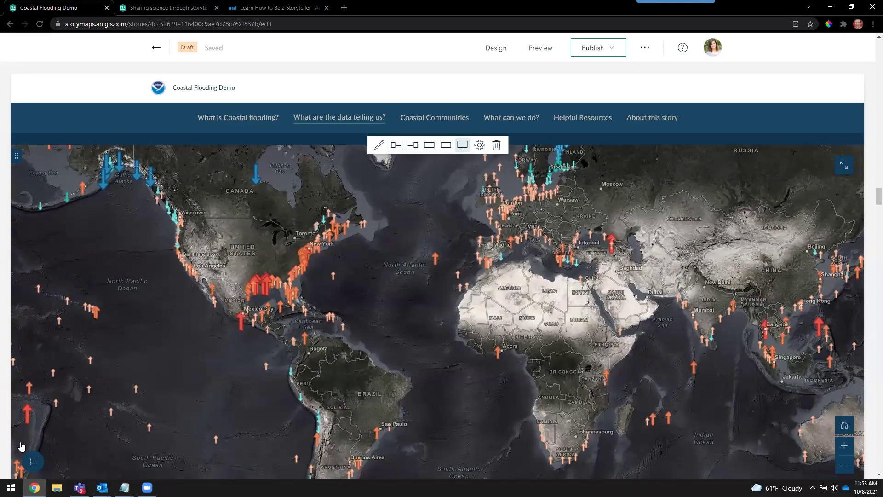
left_click(31, 464)
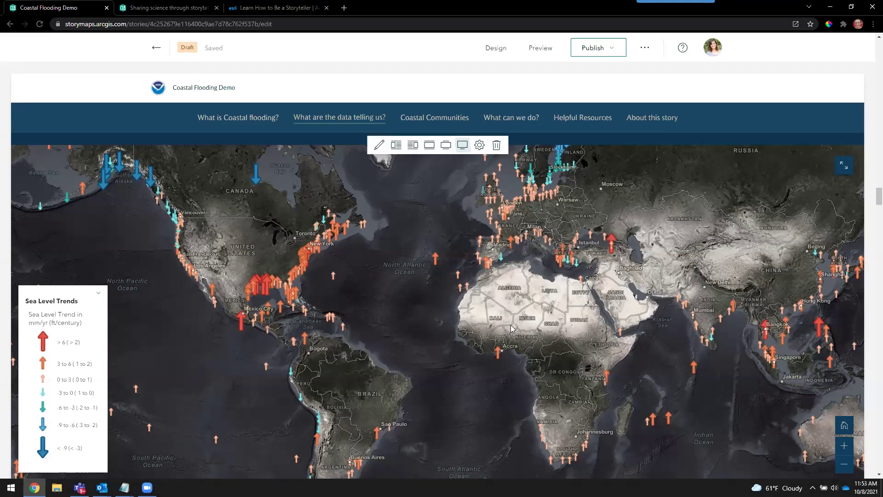
scroll(511, 327, "down", 10)
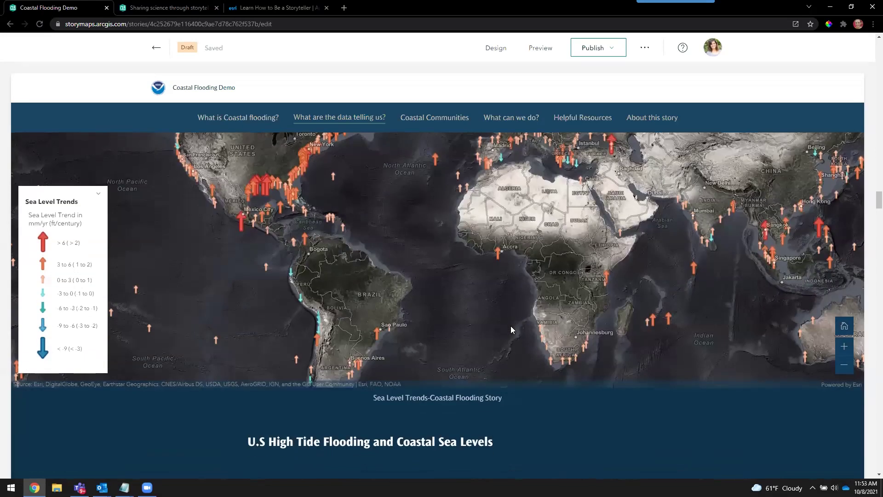
scroll(512, 326, "down", 3)
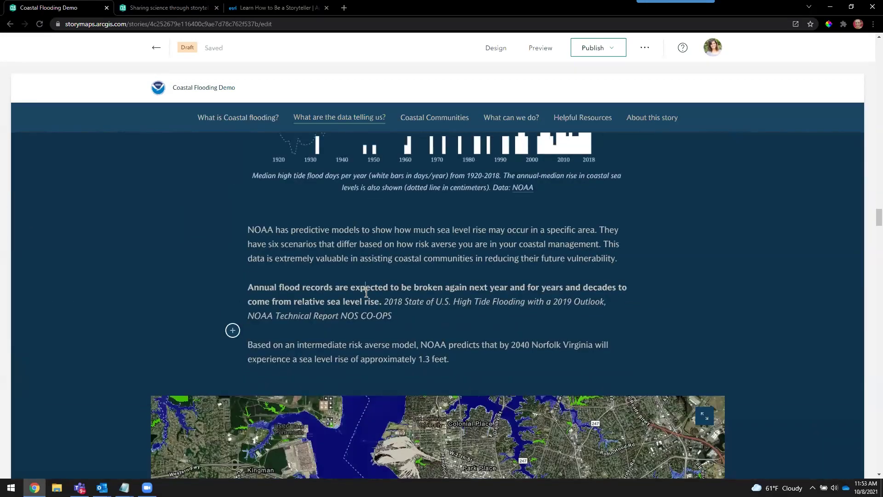
Apply the Quote style to the 'Annual flood records are expected to be broken…' paragraph
triple_click(368, 291)
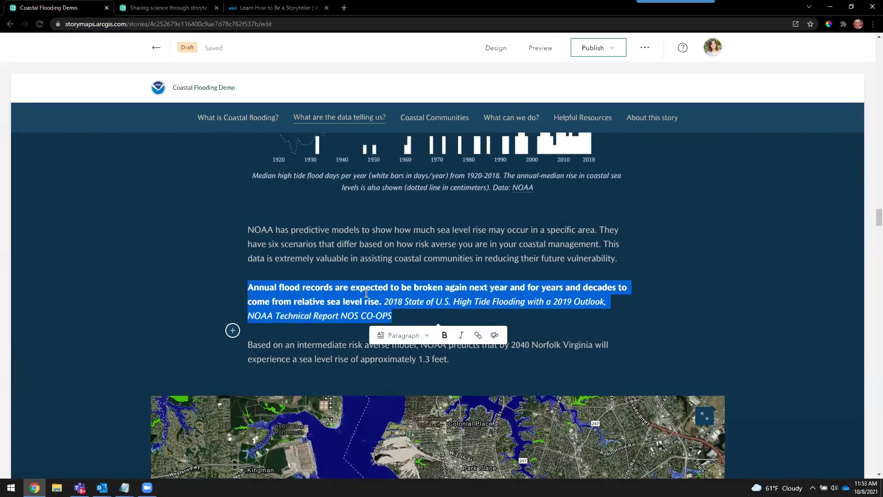
left_click(401, 335)
key("Return")
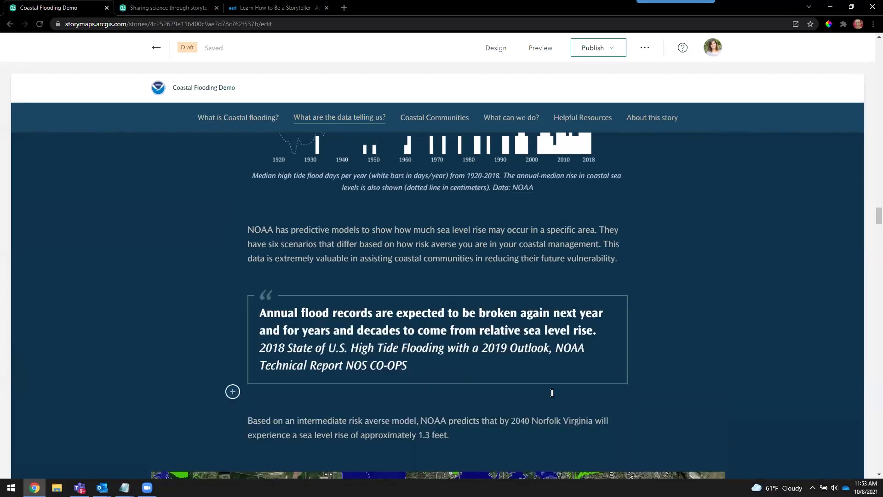
scroll(551, 366, "down", 6)
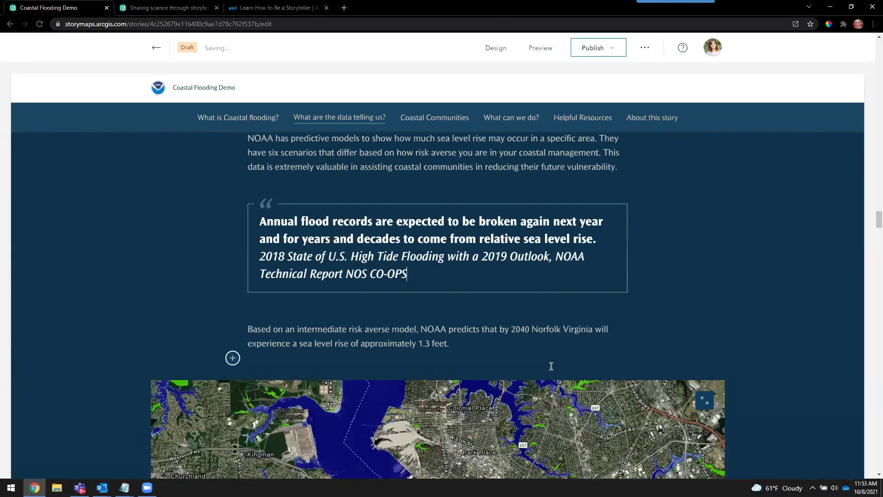
scroll(551, 370, "down", 2)
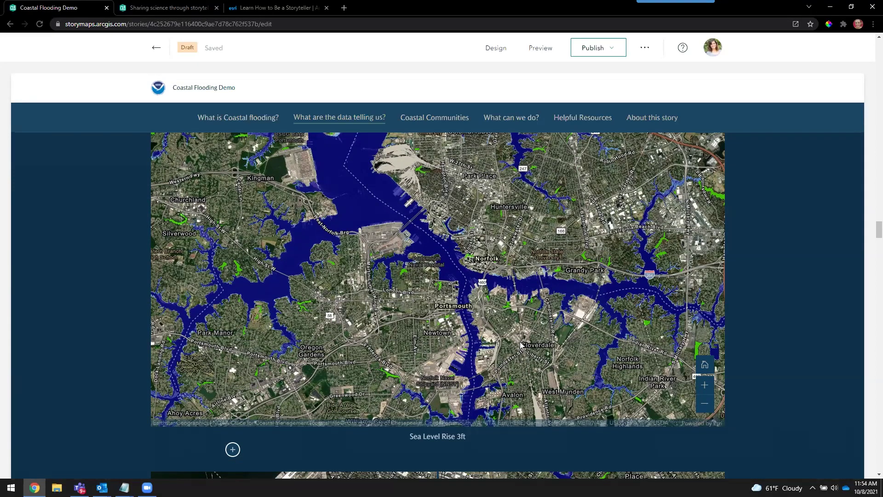
scroll(521, 343, "down", 6)
Browse the story's maps down to the Coastal Communities sidecar
left_click_drag(438, 359, 623, 364)
left_click_drag(682, 370, 285, 356)
scroll(569, 315, "down", 2)
scroll(474, 316, "down", 1)
scroll(475, 316, "down", 10)
scroll(474, 314, "down", 2)
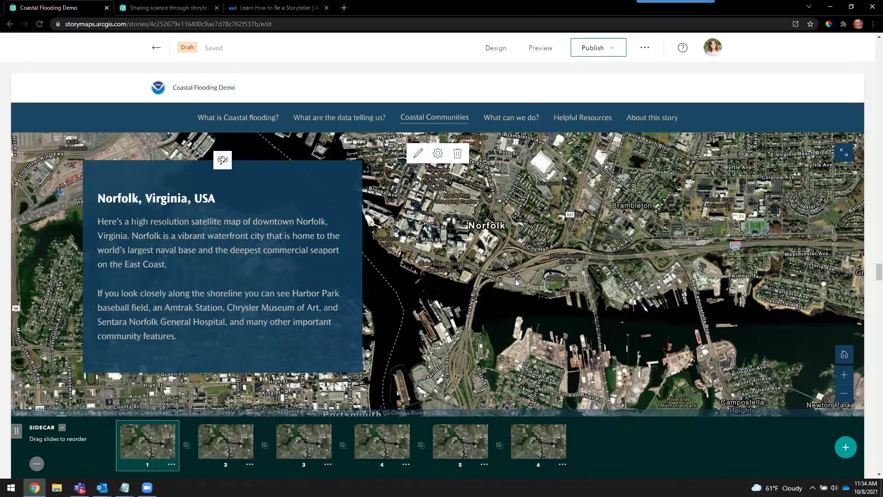
scroll(515, 279, "down", 2)
scroll(515, 282, "down", 5)
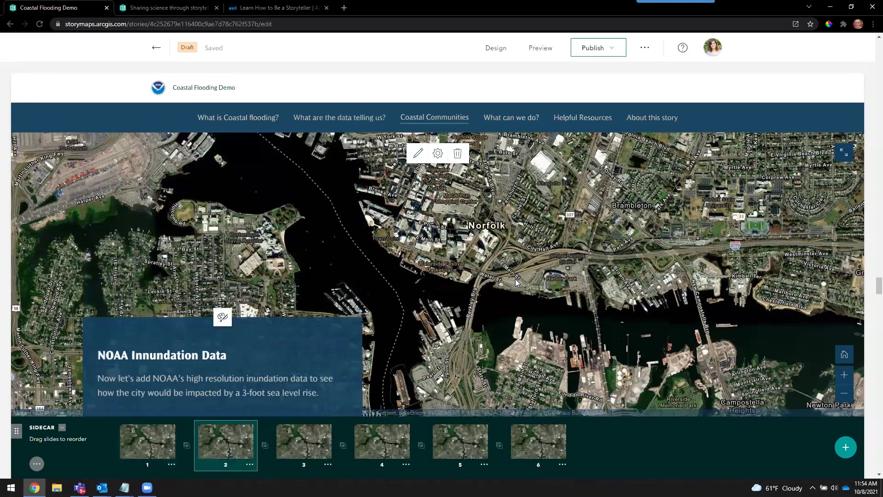
scroll(515, 281, "down", 4)
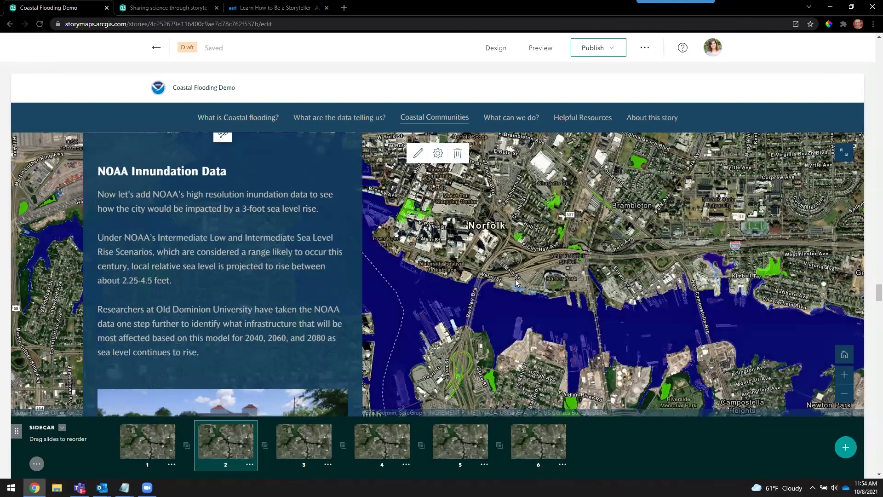
scroll(510, 281, "down", 5)
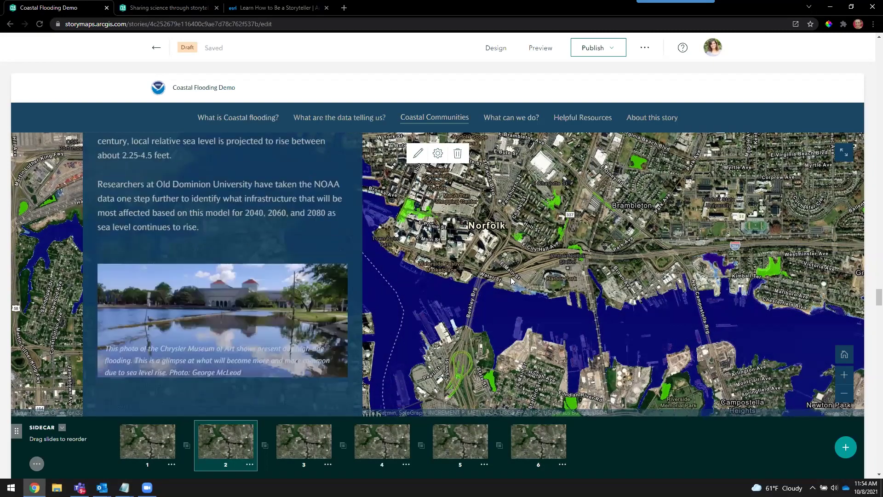
scroll(512, 280, "down", 2)
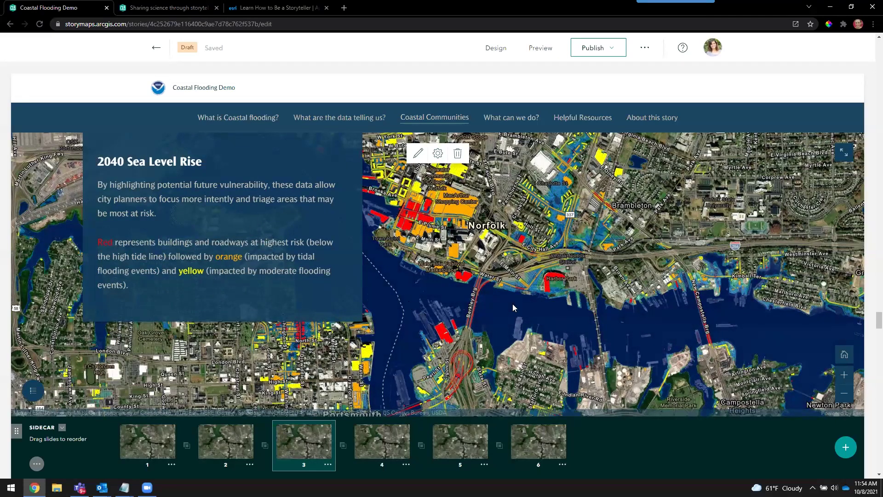
On sidecar slide 6, preview the Chincoteague, Tangier Island and Perrin, Virginia map views
left_click(550, 439)
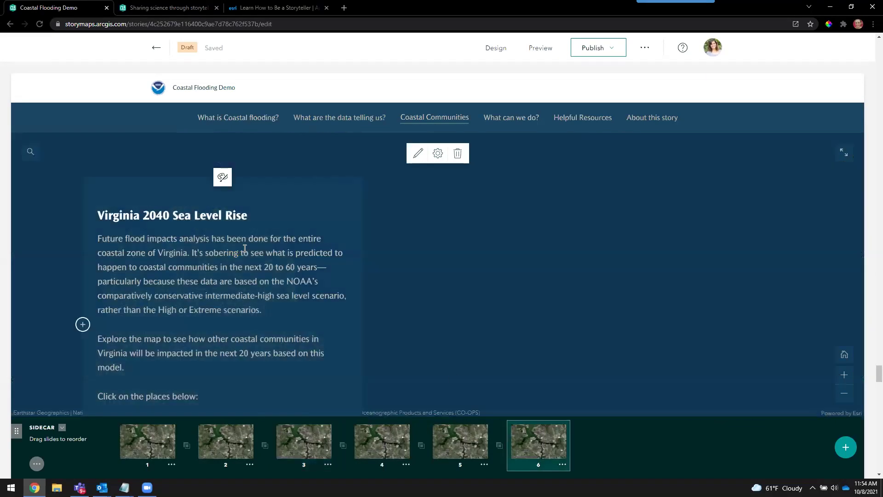
scroll(276, 253, "down", 2)
left_click(325, 338)
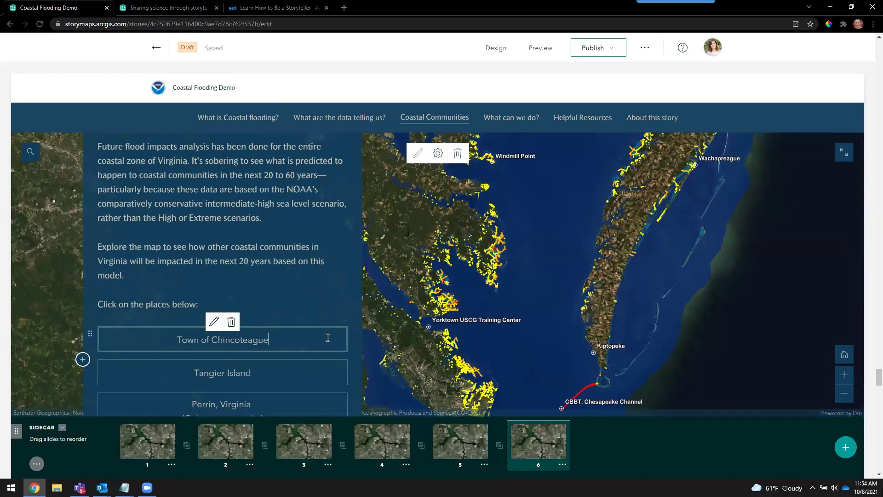
left_click(312, 364)
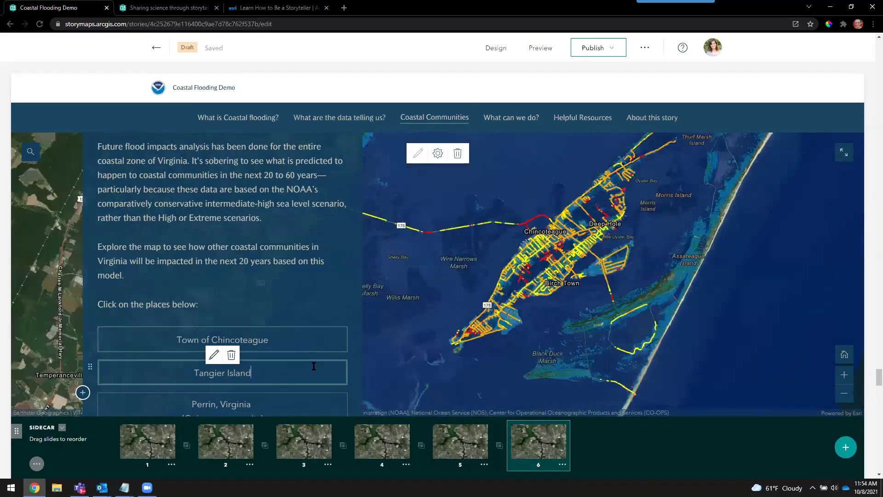
scroll(314, 366, "down", 2)
left_click(290, 311)
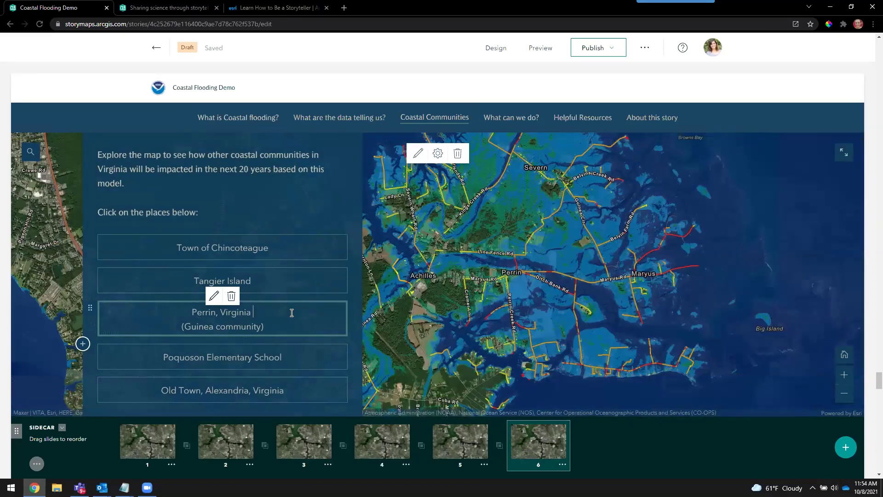
left_click(489, 247)
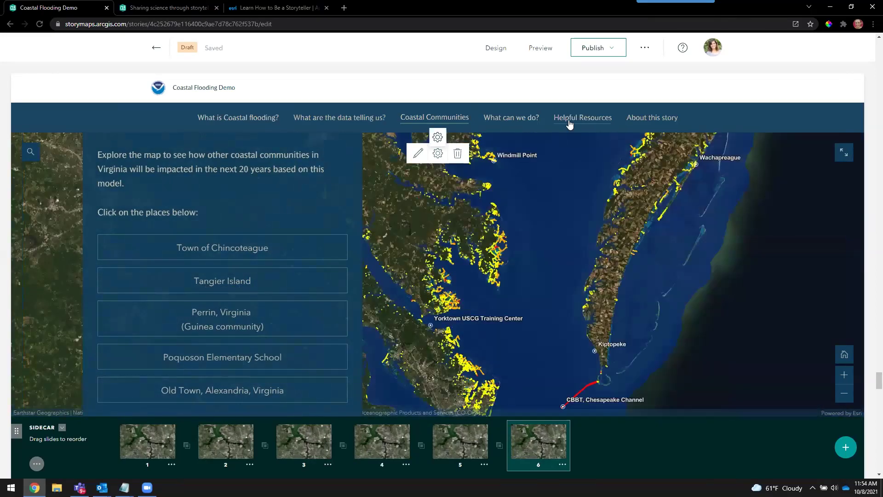
Copy the first resource URL from the Helpful Resources section
left_click(569, 118)
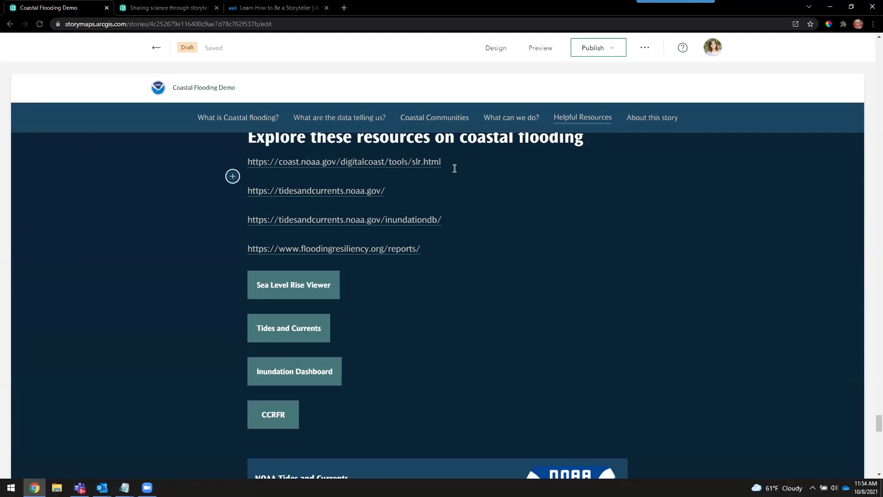
left_click_drag(452, 161, 251, 169)
key("ctrl+c")
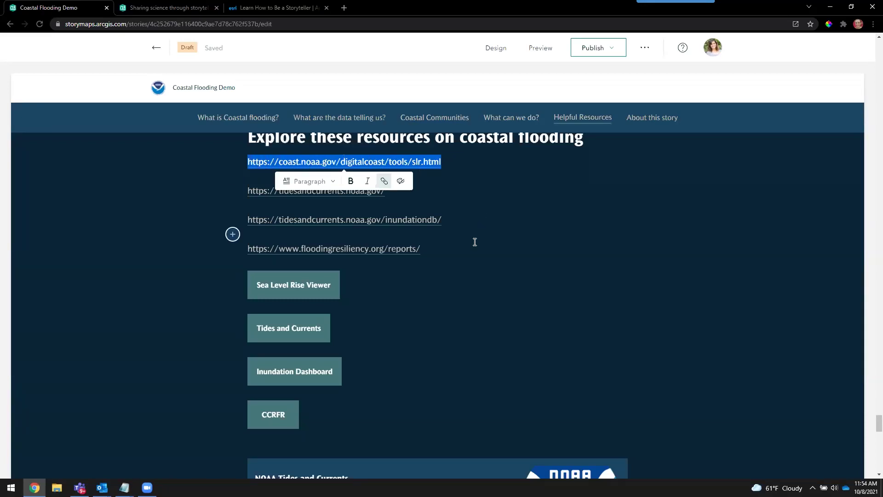
scroll(380, 347, "down", 2)
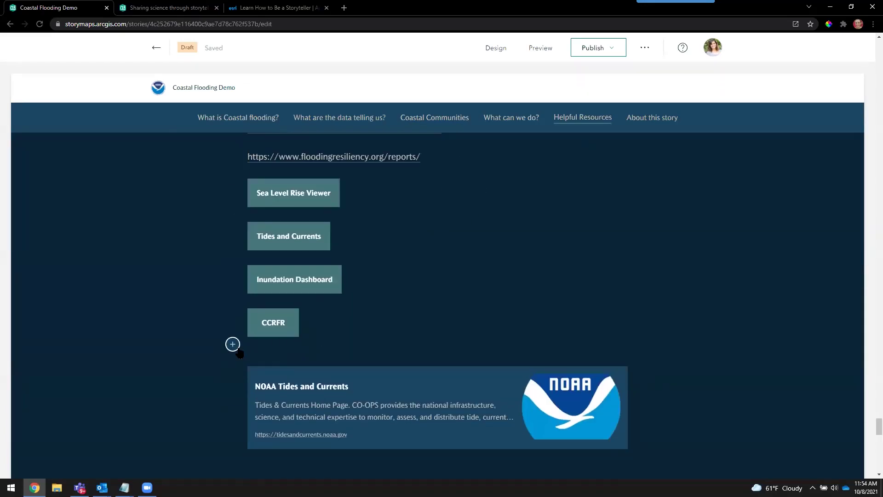
Embed the copied Sea Level Rise Viewer URL as a compact link card
left_click(232, 344)
scroll(343, 387, "down", 2)
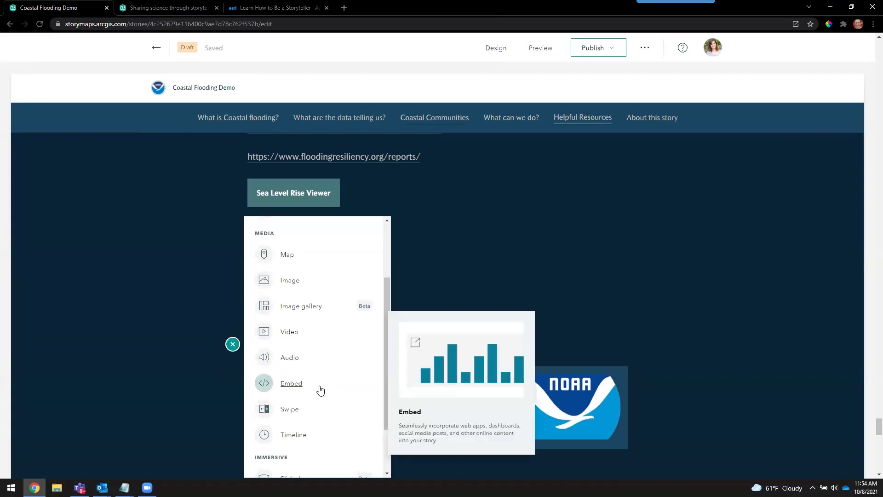
left_click(290, 388)
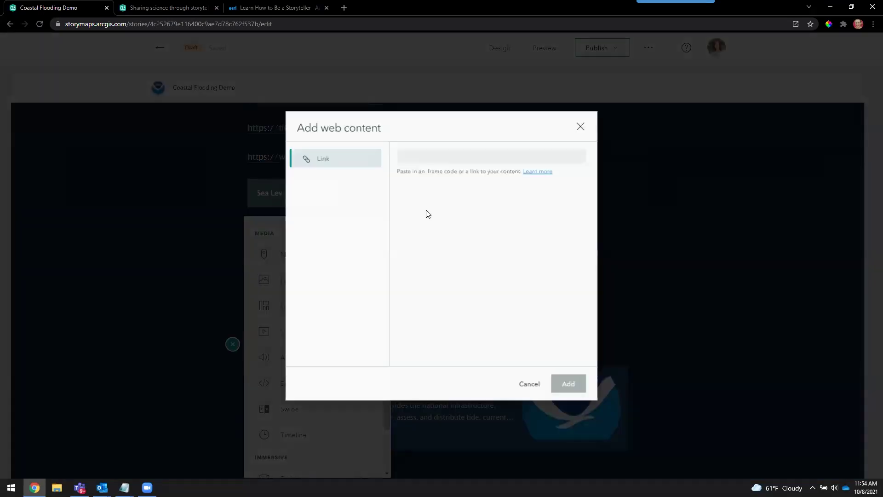
key("ctrl+v")
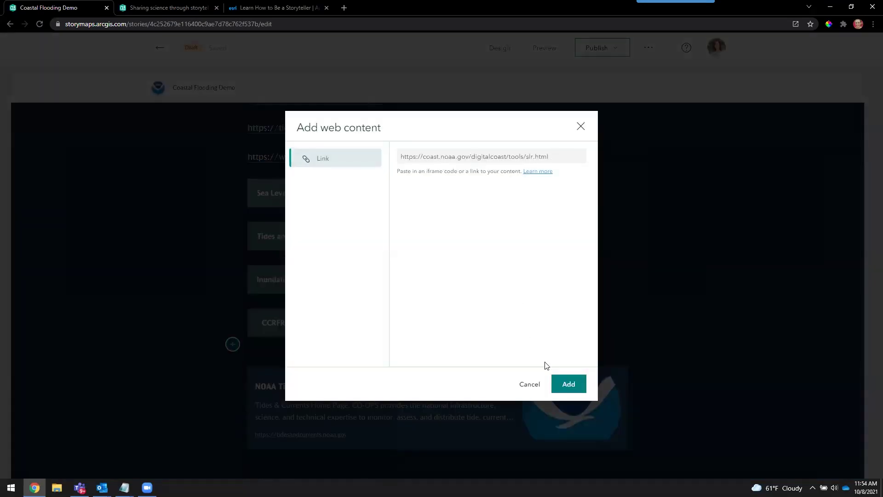
left_click(566, 385)
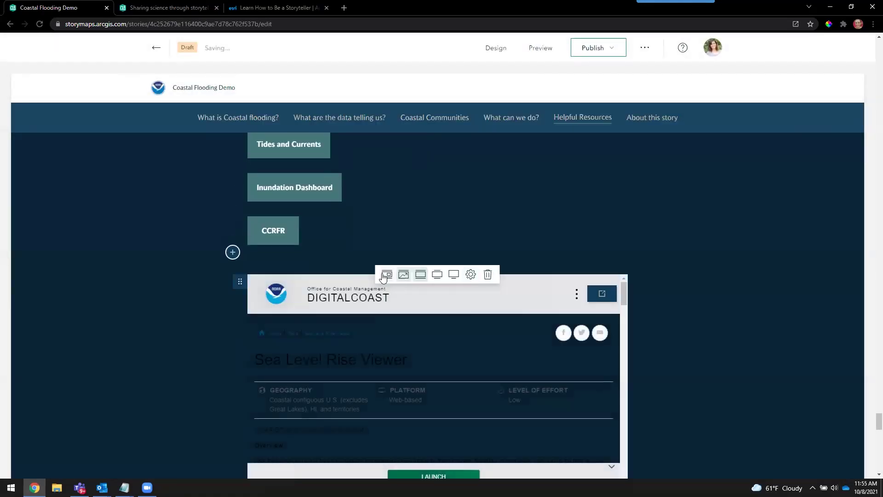
left_click(386, 277)
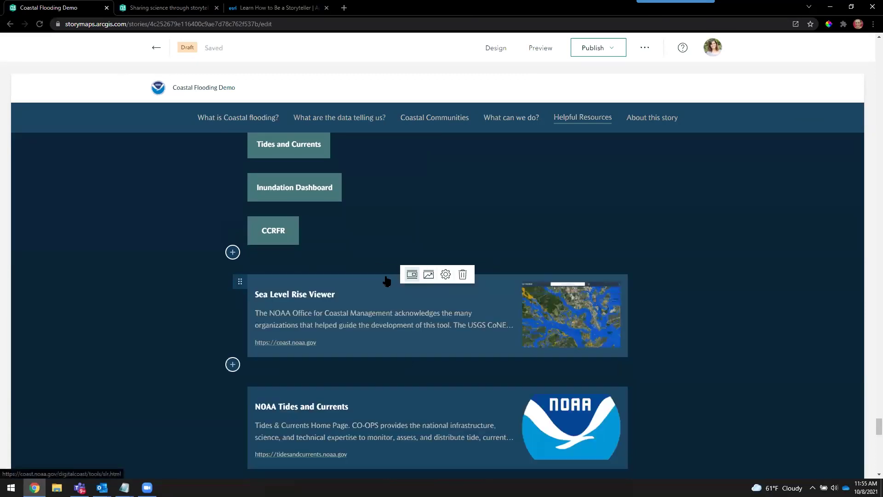
Move to the Sharing science through storytelling collection
scroll(337, 307, "down", 4)
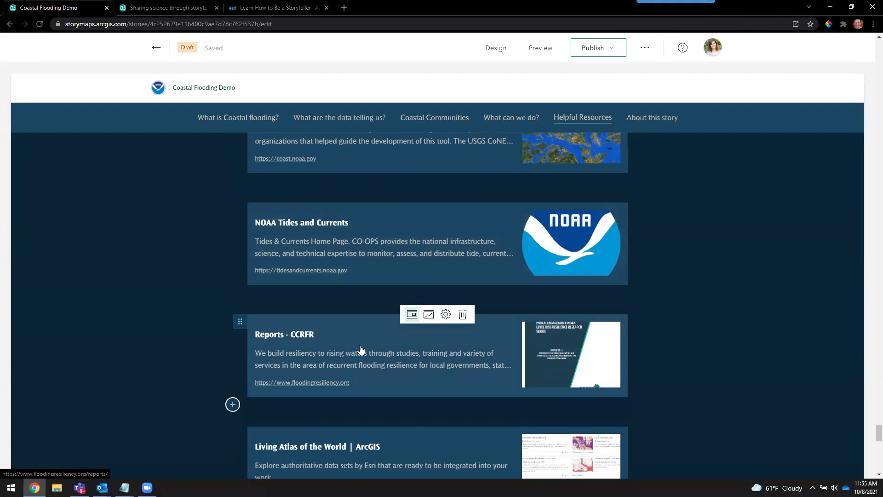
scroll(360, 351, "down", 2)
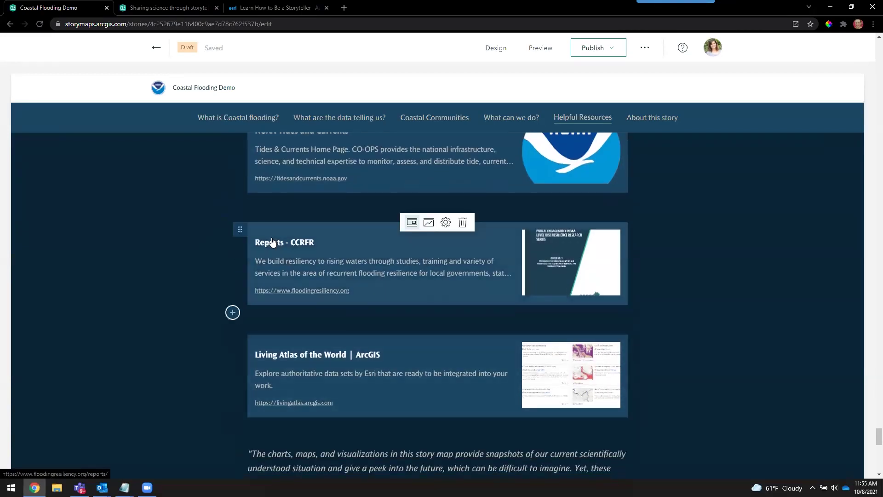
key("ctrl+Tab")
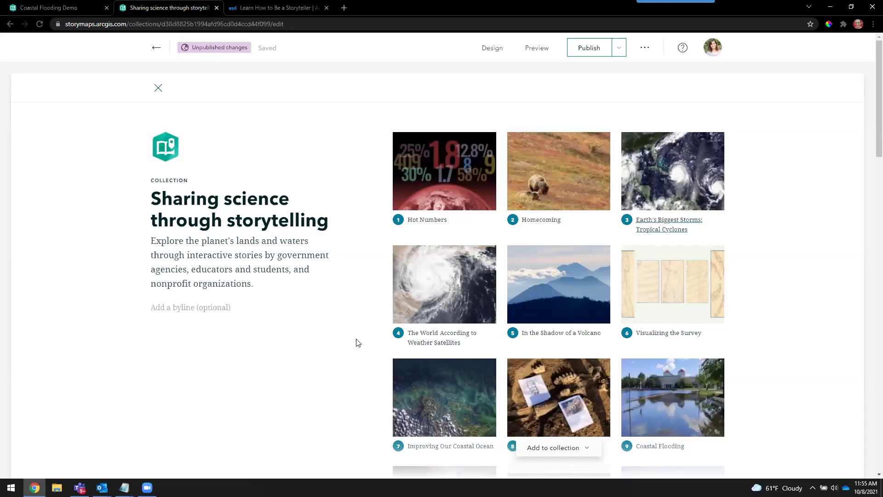
Preview the Ridgeline, Mesa and Tidal themes, then apply Obsidian to the collection
left_click(503, 48)
scroll(792, 362, "down", 2)
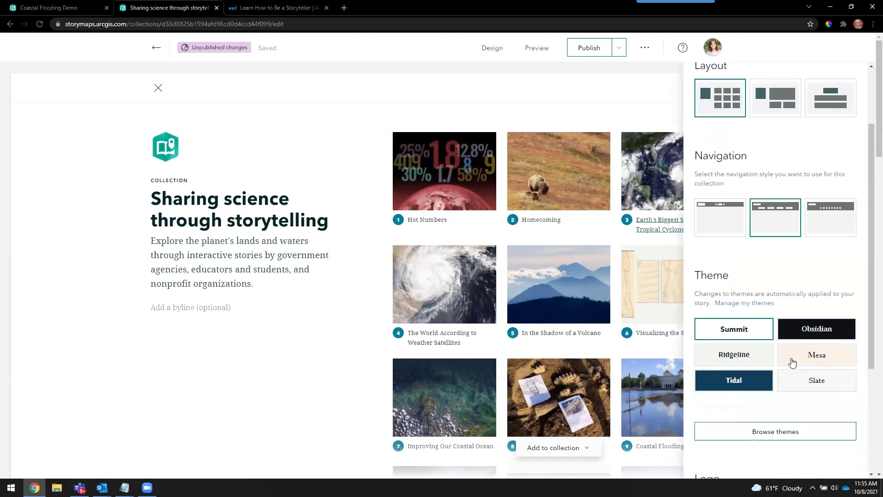
left_click(754, 361)
left_click(802, 363)
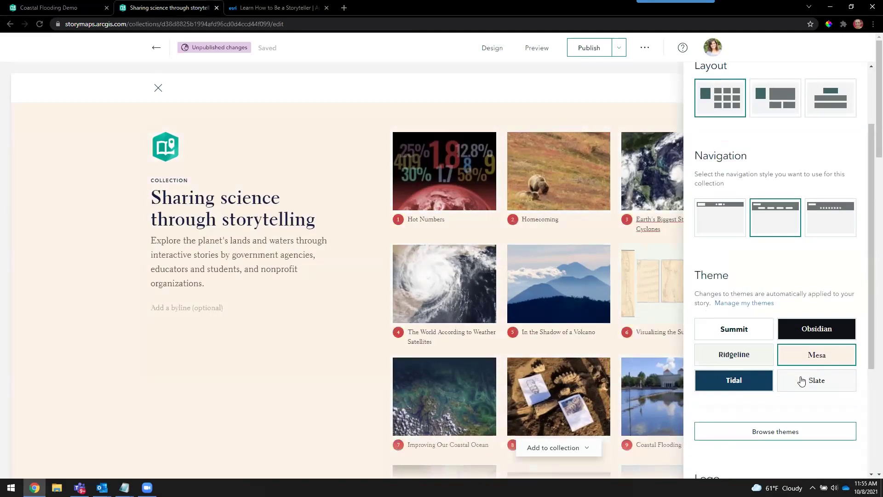
left_click(755, 383)
left_click(801, 336)
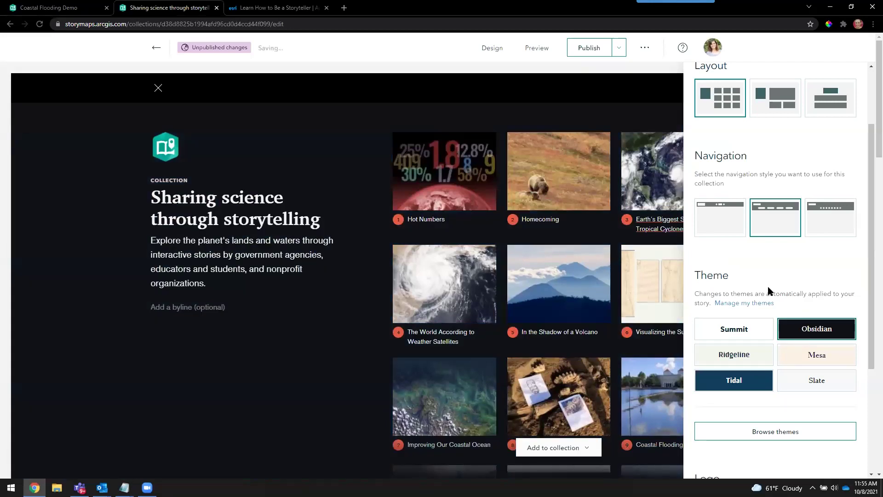
Switch the collection to the Magazine layout with centred full-width stacked cards
scroll(768, 289, "up", 2)
left_click(770, 185)
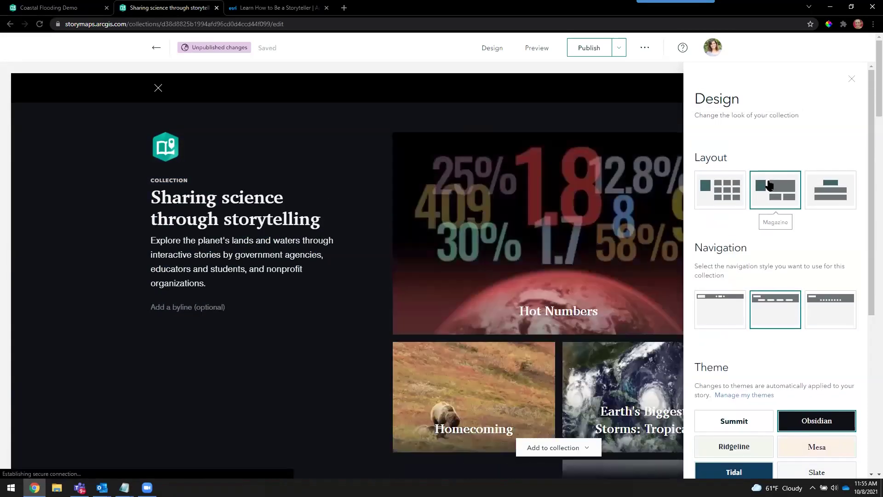
left_click(829, 203)
Open the Hot Numbers story from the collection
scroll(492, 246, "down", 4)
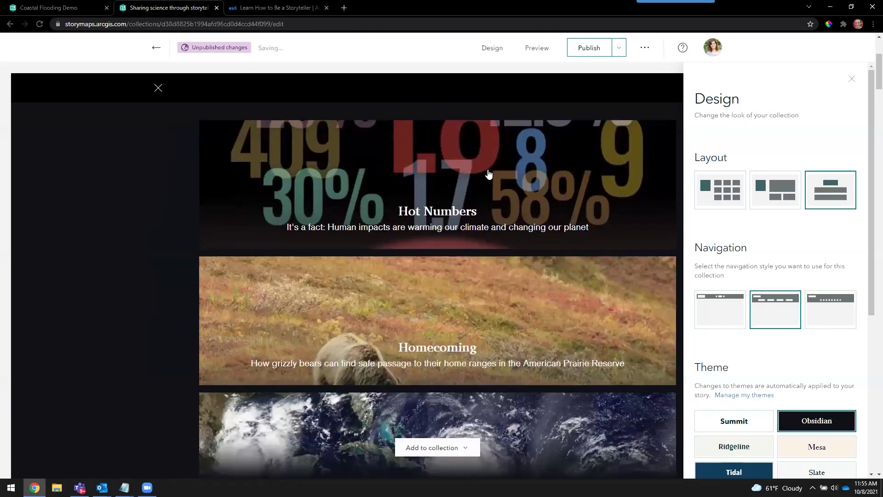
left_click(489, 173)
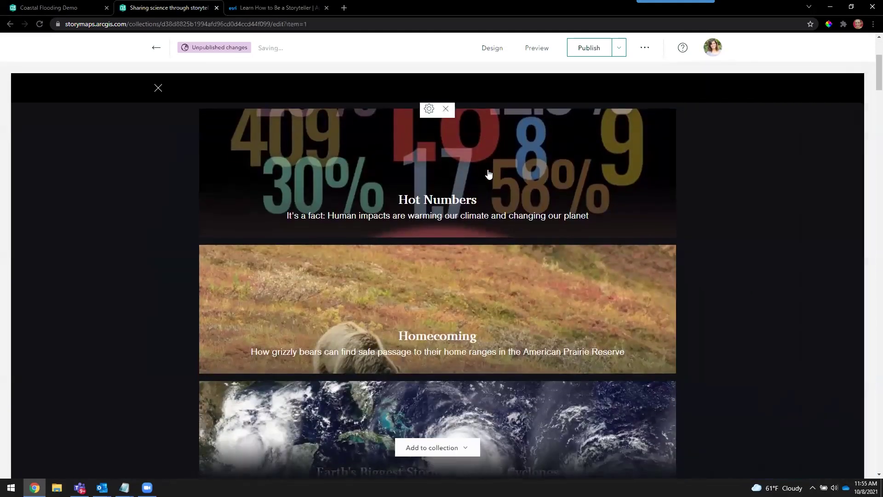
scroll(488, 170, "down", 15)
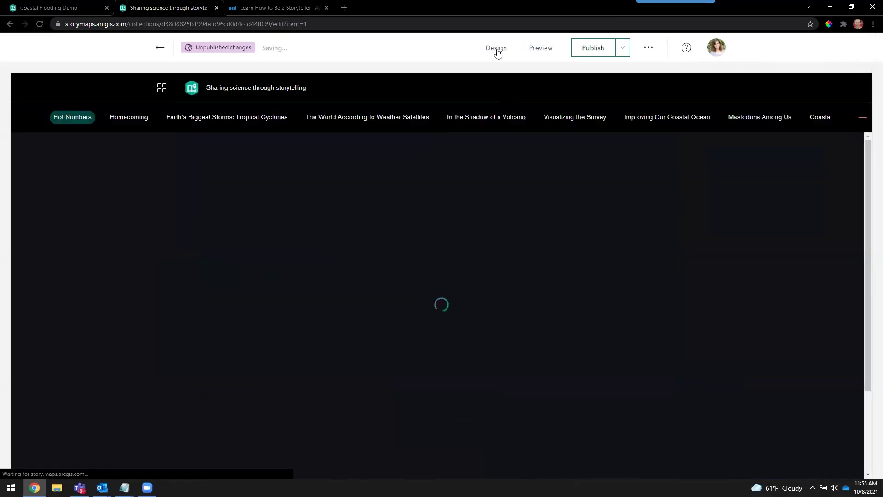
Open the collection's Design panel and close it again
left_click(497, 48)
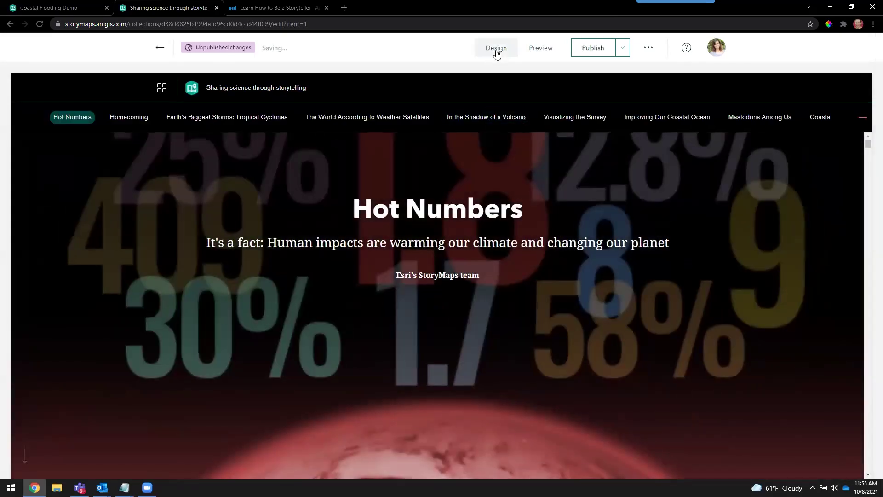
left_click(495, 48)
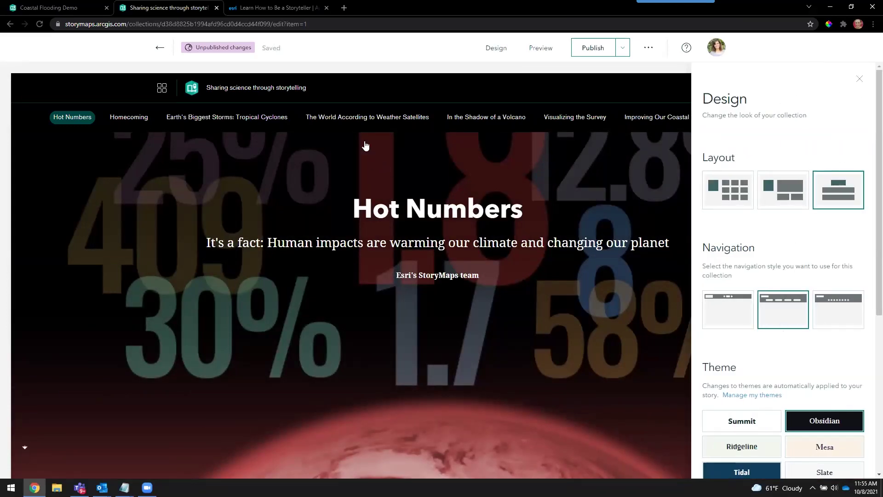
left_click(358, 123)
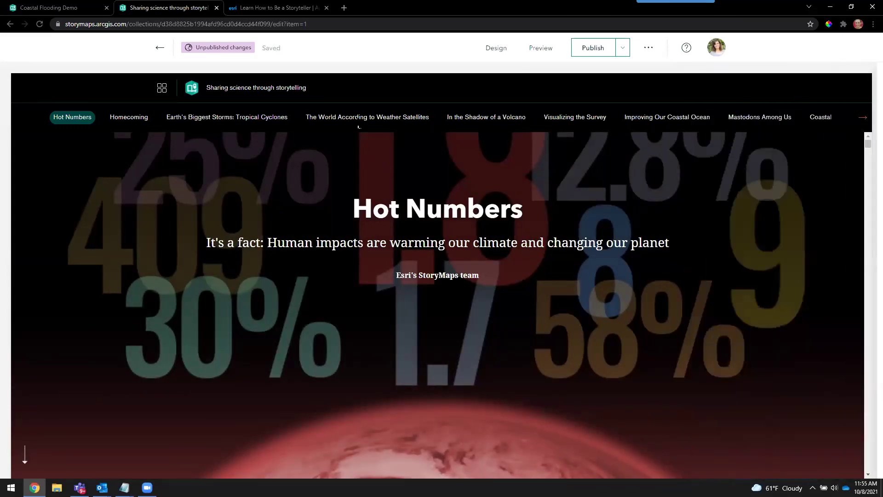
View the Earth's Biggest Storms: Tropical Cyclones story, then go to the Esri StoryMaps Resources page
left_click(207, 123)
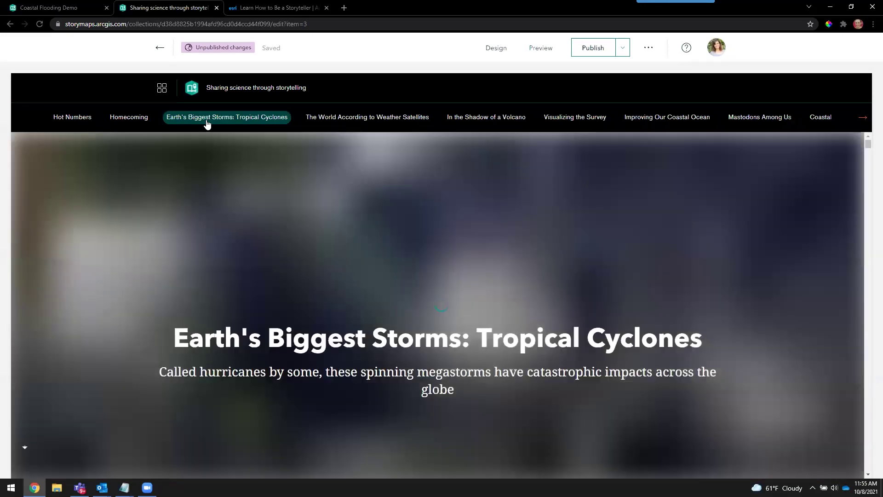
left_click(249, 13)
scroll(506, 243, "down", 4)
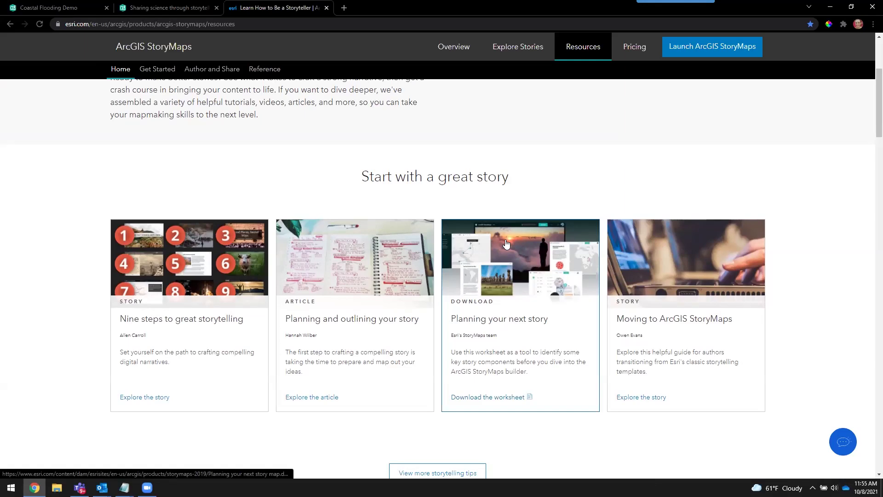
scroll(507, 243, "down", 2)
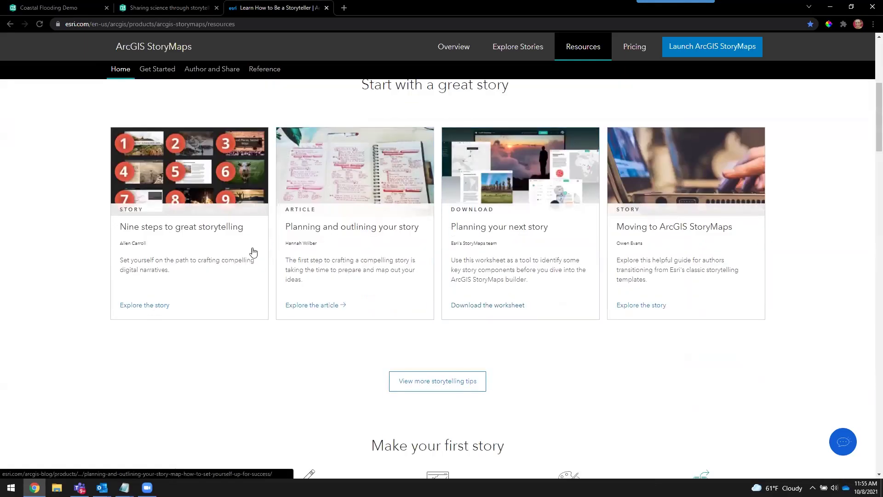
scroll(268, 256, "down", 2)
scroll(354, 256, "down", 4)
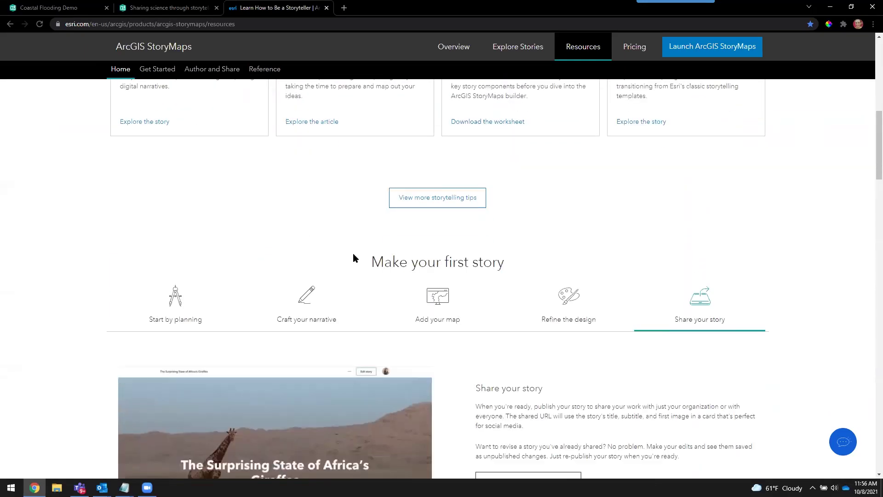